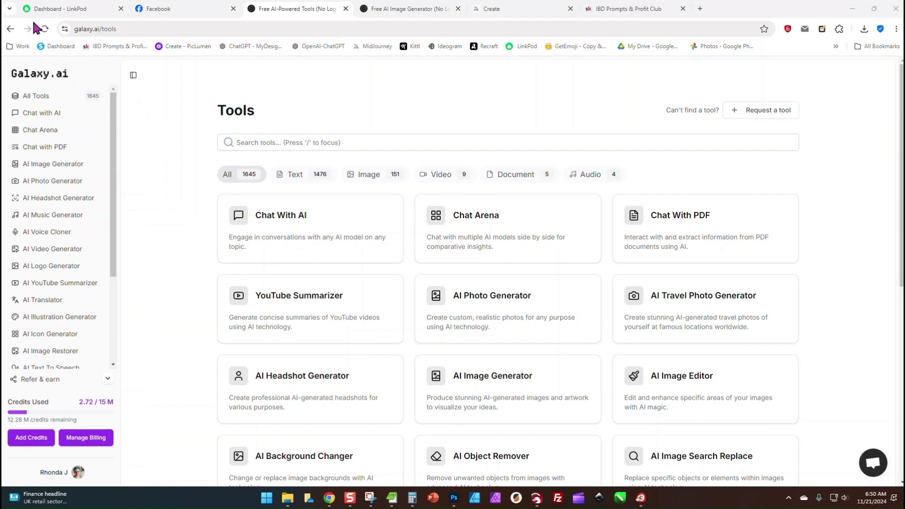
Step: Open the Chat with AI tool and set its model to GPT 4o
{"action": "left_click", "coordinate": [44, 28]}
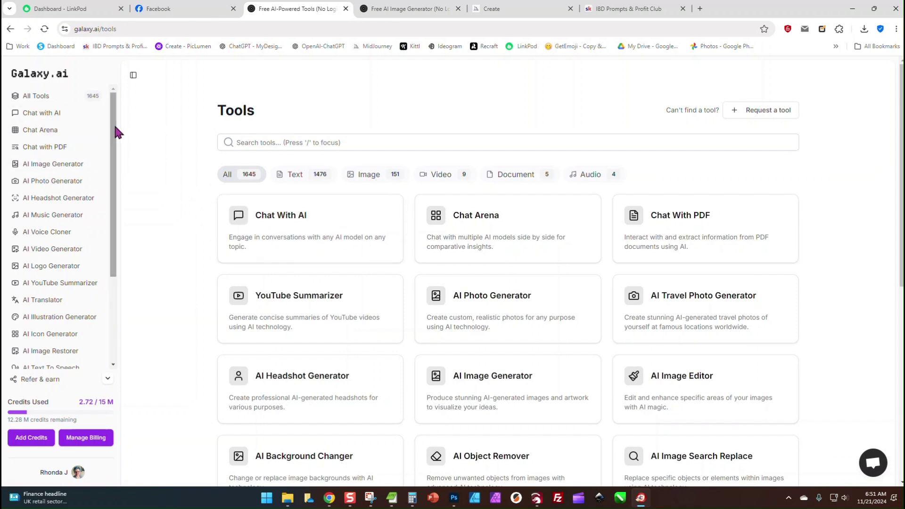
{"action": "left_click", "coordinate": [62, 113]}
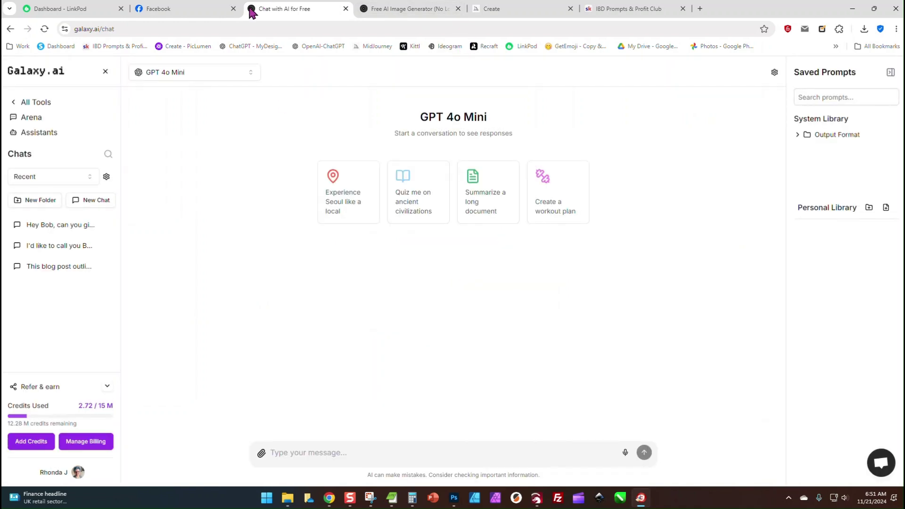
{"action": "left_click", "coordinate": [210, 75]}
{"action": "left_click", "coordinate": [217, 124]}
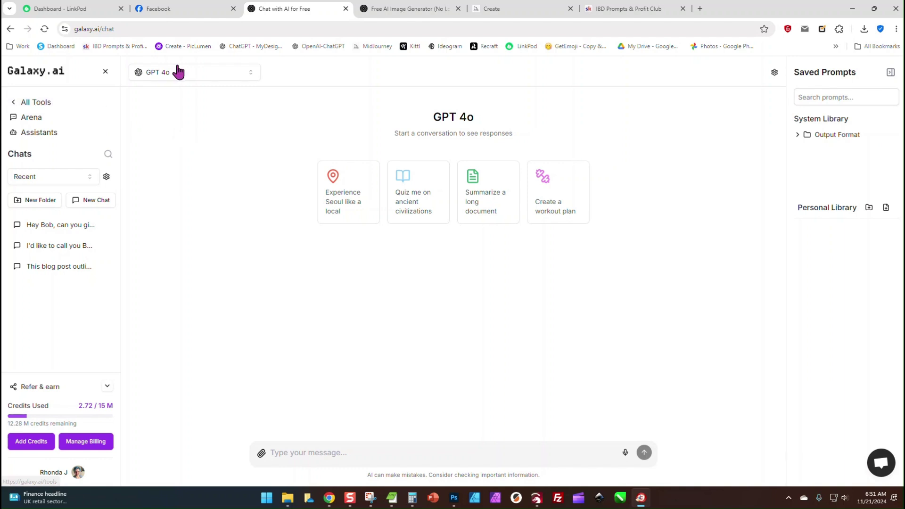
Step: Return to the tools overview, reopen Chat with AI and select GPT 4o as the chat model again
{"action": "left_click", "coordinate": [34, 103]}
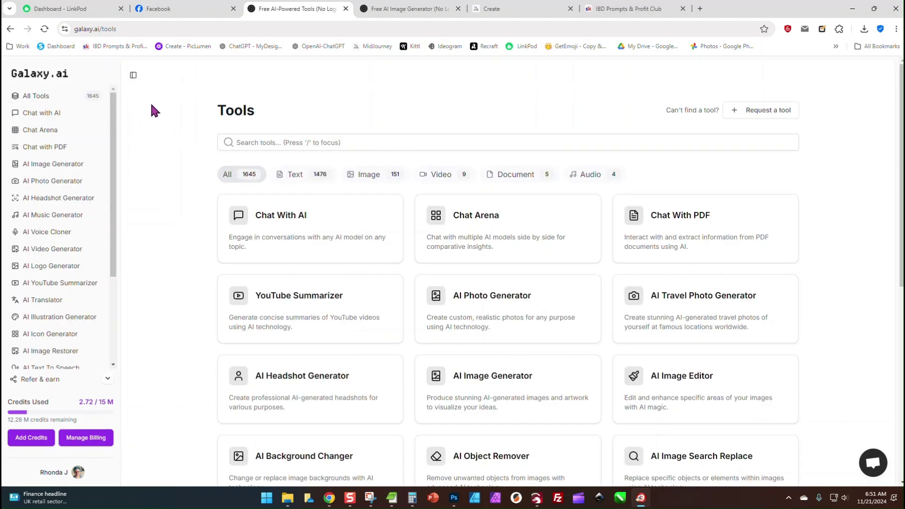
{"action": "left_click", "coordinate": [53, 114]}
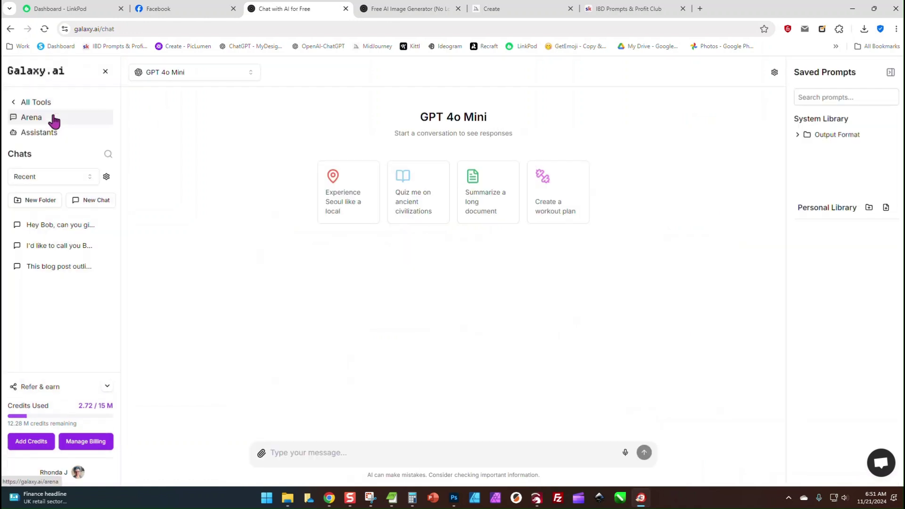
{"action": "left_click", "coordinate": [197, 78]}
{"action": "left_click", "coordinate": [197, 120]}
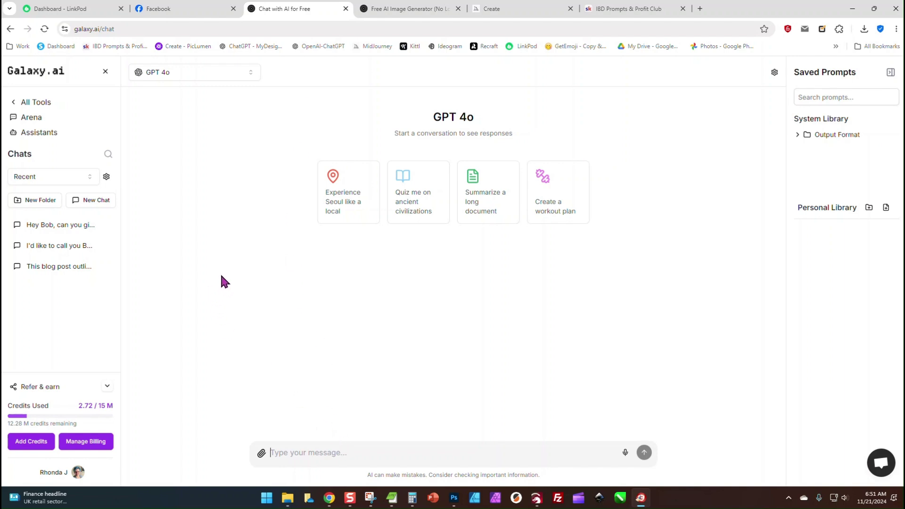
Step: Open Chat Arena from the tools overview and set the first chat's model to GPT 4o
{"action": "left_click", "coordinate": [47, 102]}
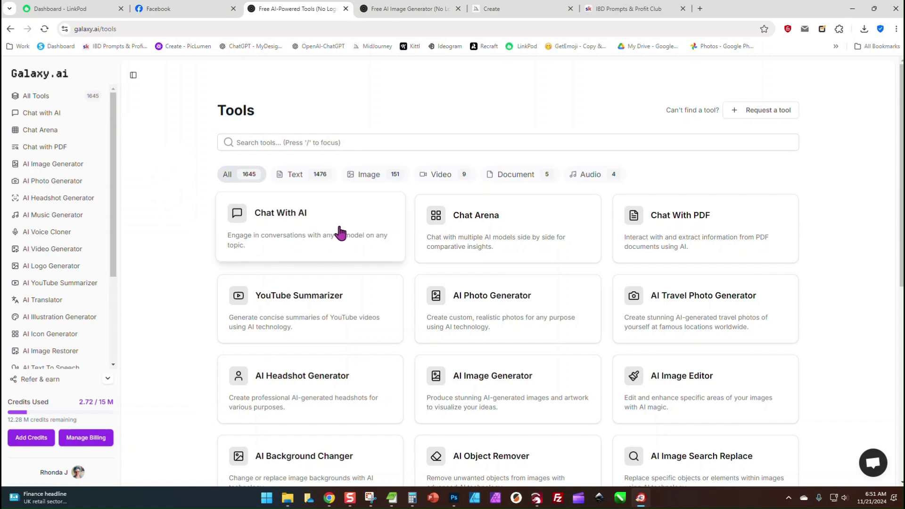
{"action": "scroll", "coordinate": [175, 169], "scroll_direction": "down", "scroll_amount": 1}
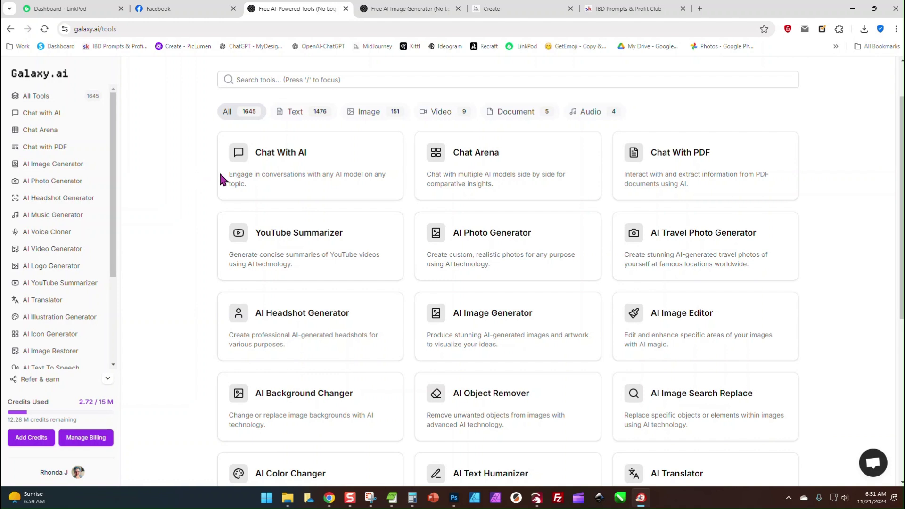
{"action": "left_click", "coordinate": [518, 172]}
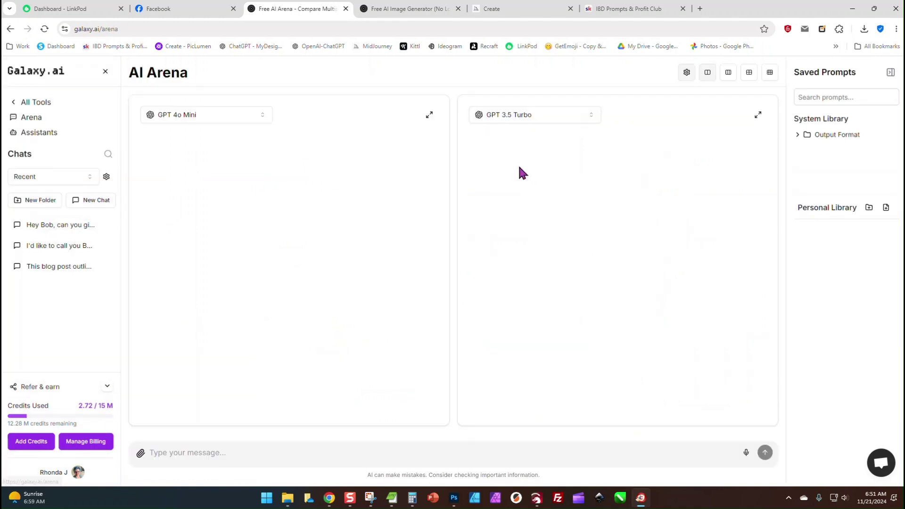
{"action": "left_click", "coordinate": [216, 113]}
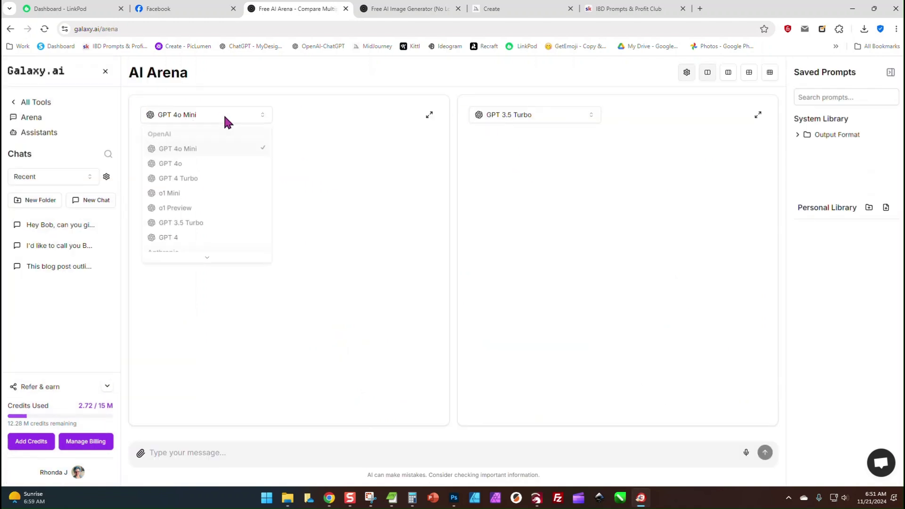
{"action": "left_click", "coordinate": [209, 161]}
Step: Look through the AI models available for the second arena chat, from OpenAI down to xAI
{"action": "left_click", "coordinate": [554, 122]}
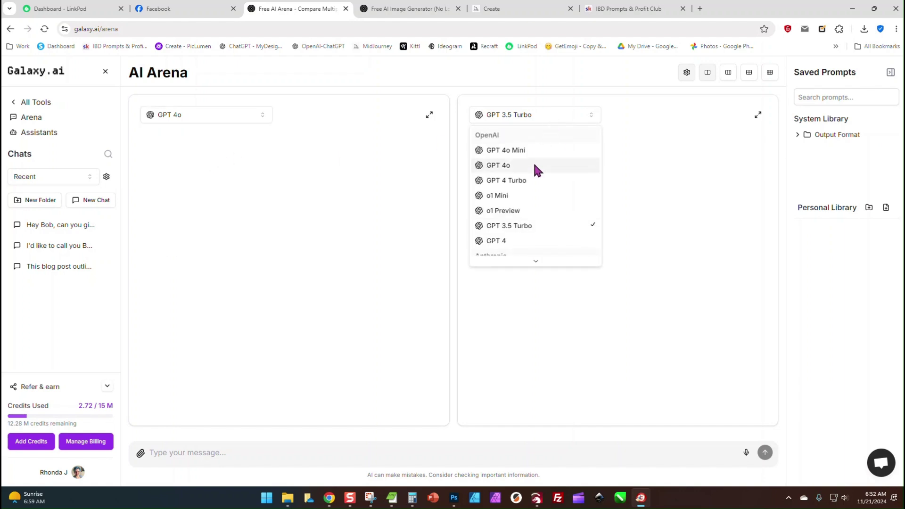
{"action": "scroll", "coordinate": [514, 228], "scroll_direction": "down", "scroll_amount": 3}
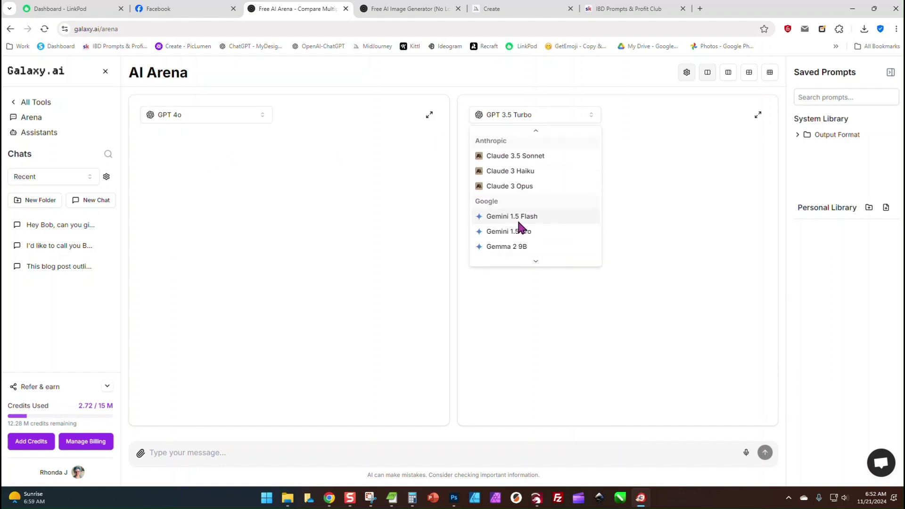
{"action": "scroll", "coordinate": [521, 188], "scroll_direction": "down", "scroll_amount": 2}
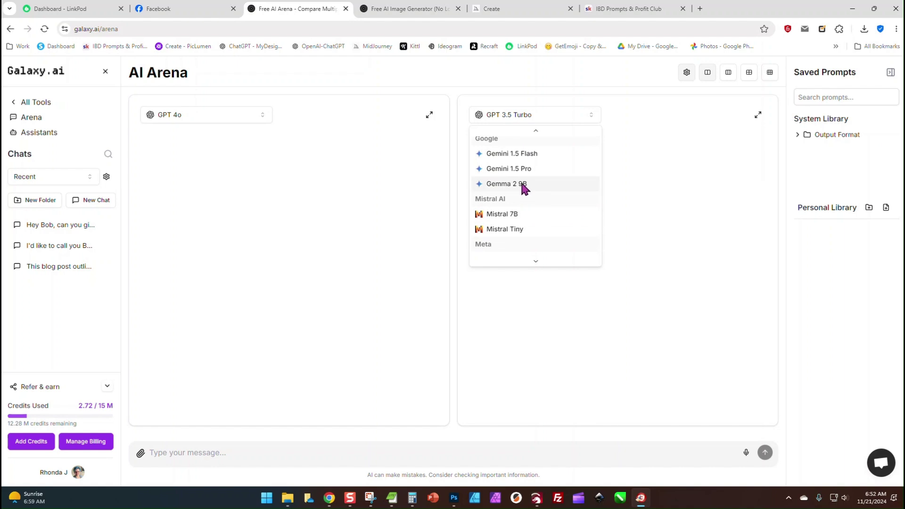
{"action": "scroll", "coordinate": [518, 209], "scroll_direction": "down", "scroll_amount": 2}
{"action": "scroll", "coordinate": [538, 212], "scroll_direction": "down", "scroll_amount": 3}
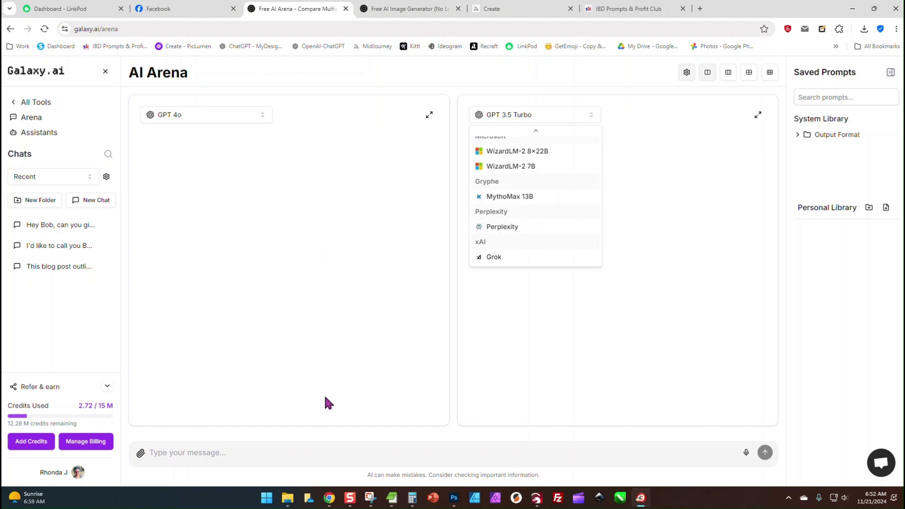
{"action": "left_click", "coordinate": [353, 447]}
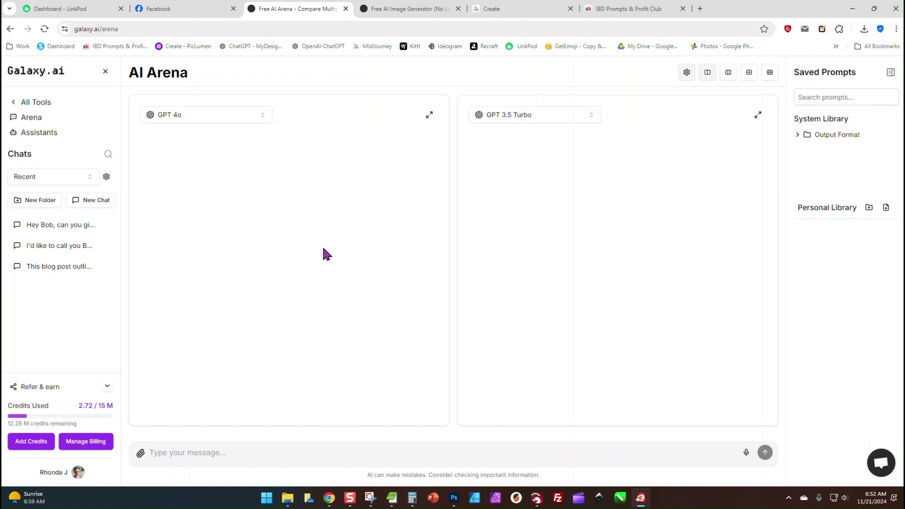
Step: Set the second arena chat's model to Claude 3.5 Sonnet
{"action": "left_click", "coordinate": [551, 115]}
{"action": "scroll", "coordinate": [522, 202], "scroll_direction": "down", "scroll_amount": 3}
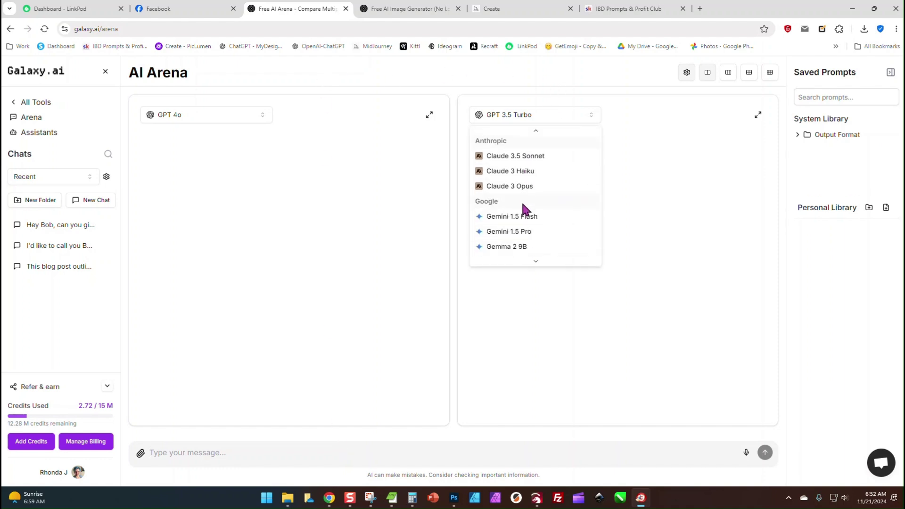
{"action": "left_click", "coordinate": [507, 157]}
{"action": "left_click", "coordinate": [372, 460]}
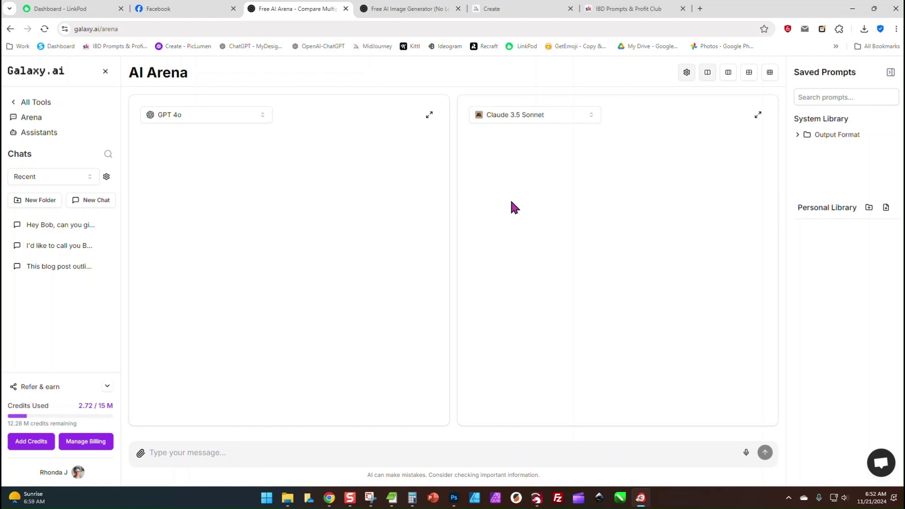
Step: Open the Chat with PDF tool from the tools overview, followed by the AI Image Generator
{"action": "left_click", "coordinate": [33, 100]}
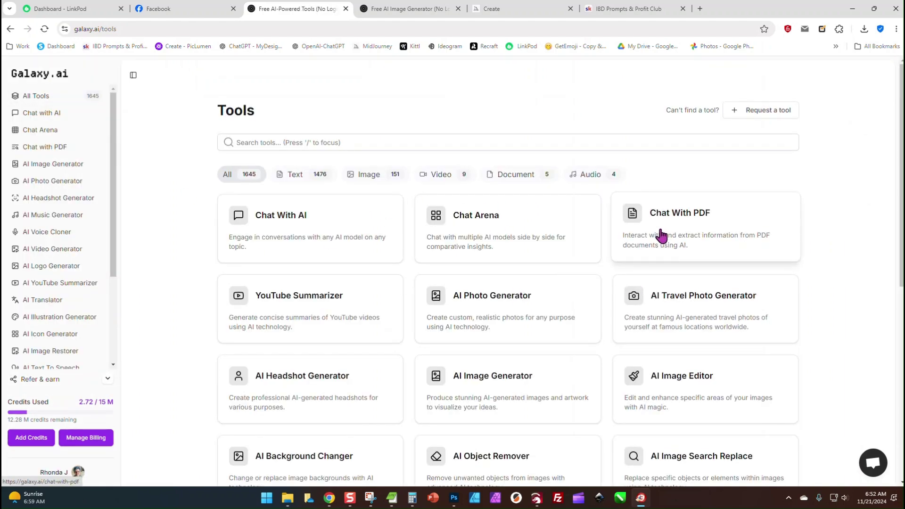
{"action": "left_click", "coordinate": [639, 245]}
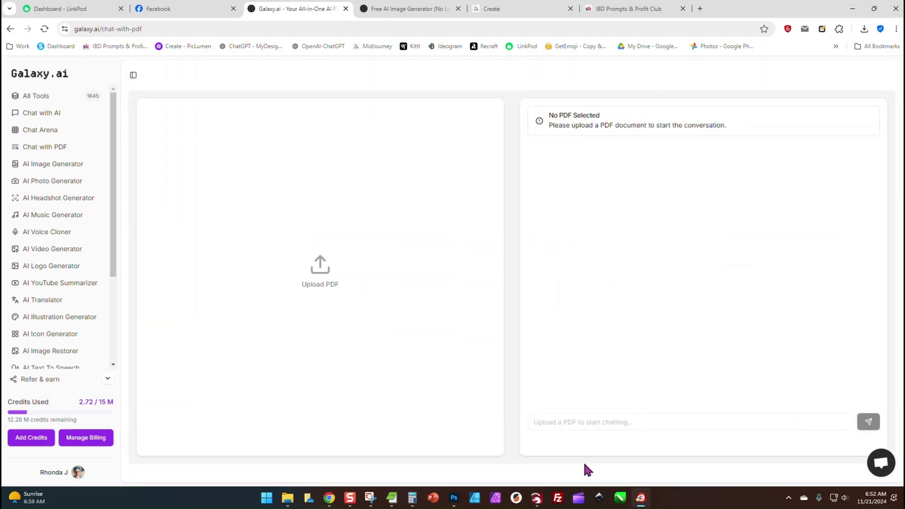
{"action": "left_click", "coordinate": [54, 164]}
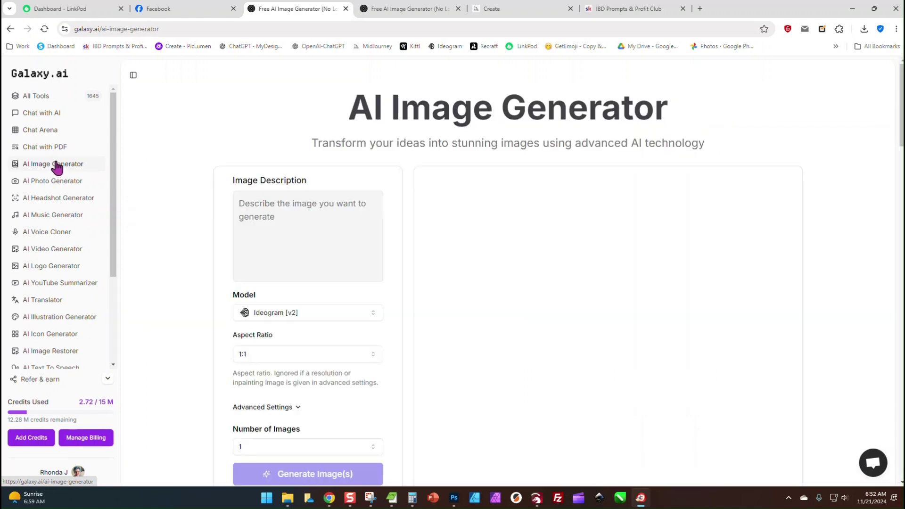
{"action": "scroll", "coordinate": [824, 166], "scroll_direction": "down", "scroll_amount": 1}
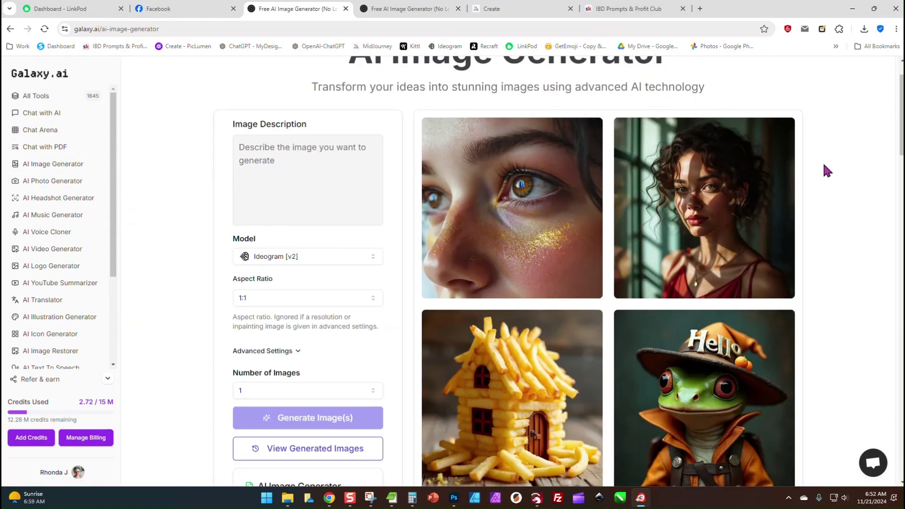
{"action": "scroll", "coordinate": [181, 196], "scroll_direction": "down", "scroll_amount": 1}
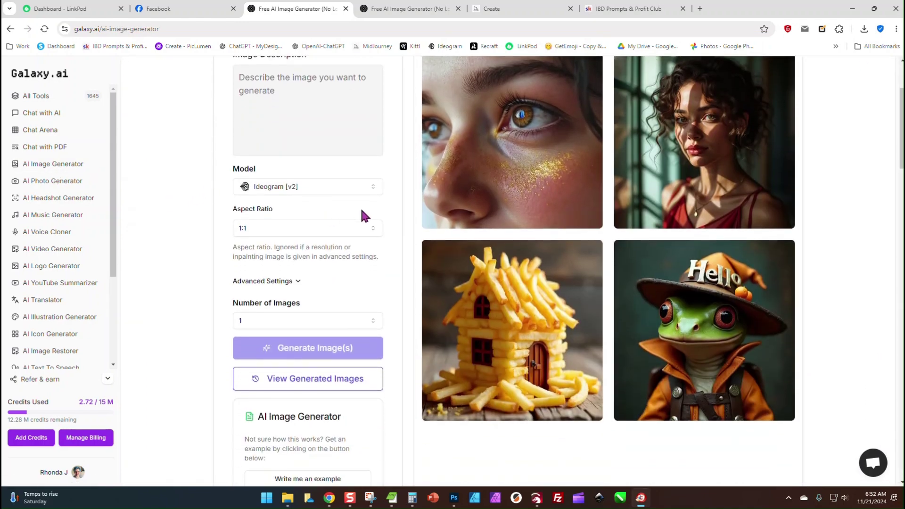
Step: Look through the image models offered by the AI Image Generator without changing the selected one
{"action": "left_click", "coordinate": [347, 188]}
{"action": "scroll", "coordinate": [311, 224], "scroll_direction": "up", "scroll_amount": 1}
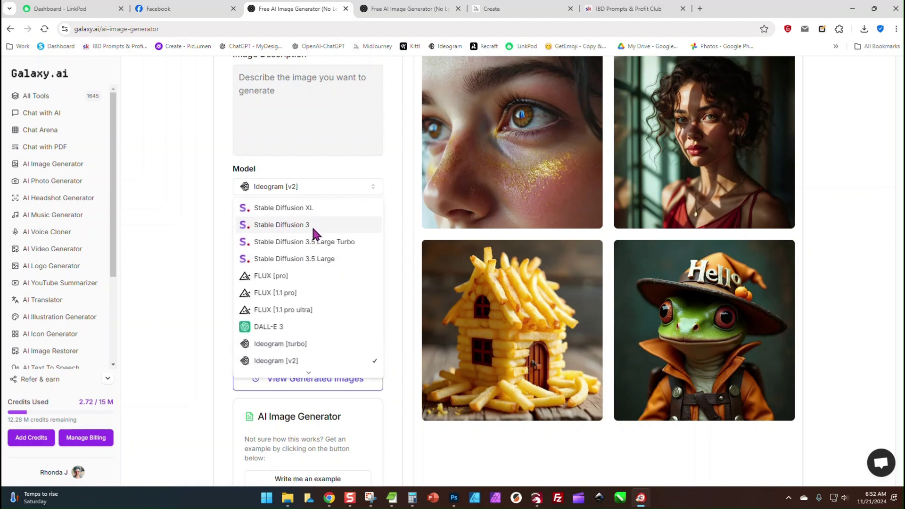
{"action": "scroll", "coordinate": [311, 271], "scroll_direction": "down", "scroll_amount": 1}
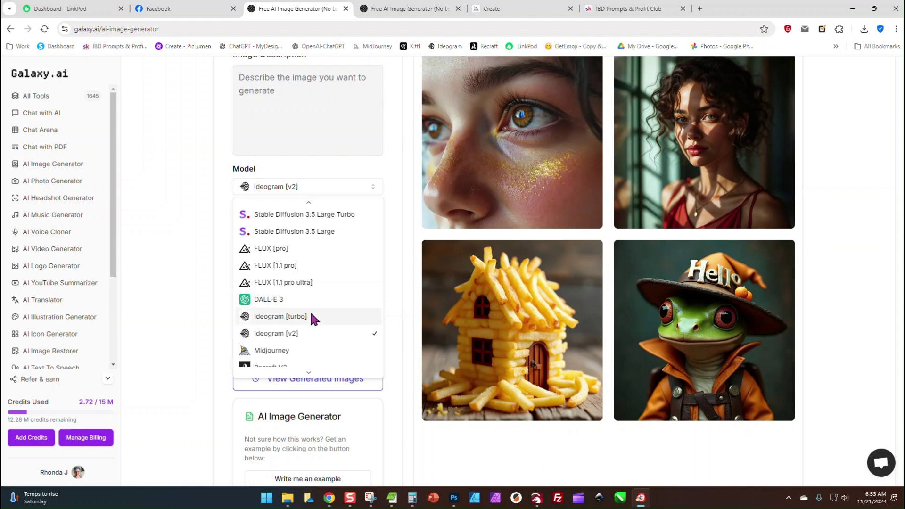
{"action": "scroll", "coordinate": [308, 305], "scroll_direction": "down", "scroll_amount": 1}
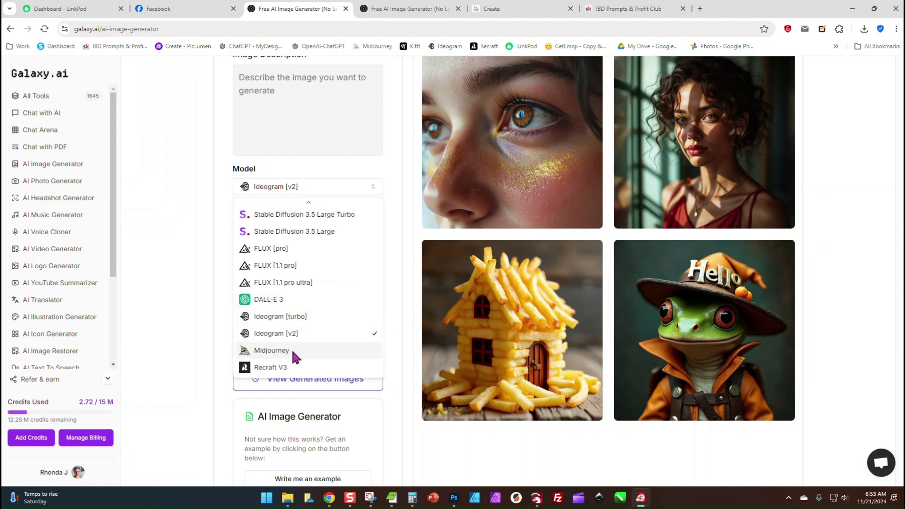
{"action": "left_click", "coordinate": [179, 250]}
{"action": "scroll", "coordinate": [191, 257], "scroll_direction": "up", "scroll_amount": 3}
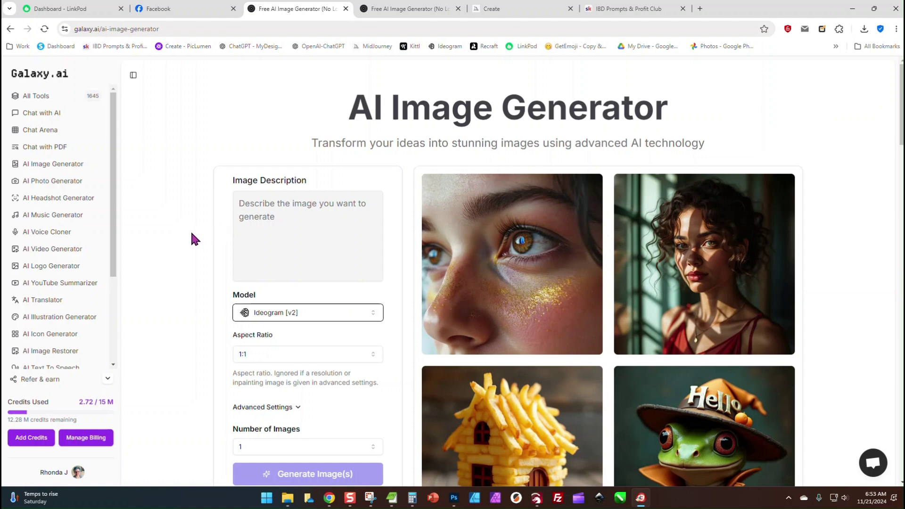
Step: Open the gallery of generated images and view the details of the first festive alligator image
{"action": "scroll", "coordinate": [175, 255], "scroll_direction": "down", "scroll_amount": 5}
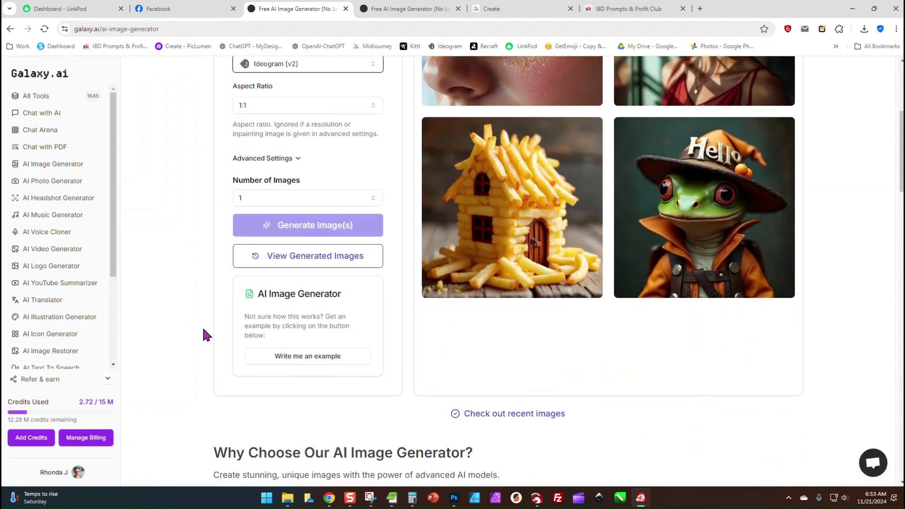
{"action": "left_click", "coordinate": [307, 251]}
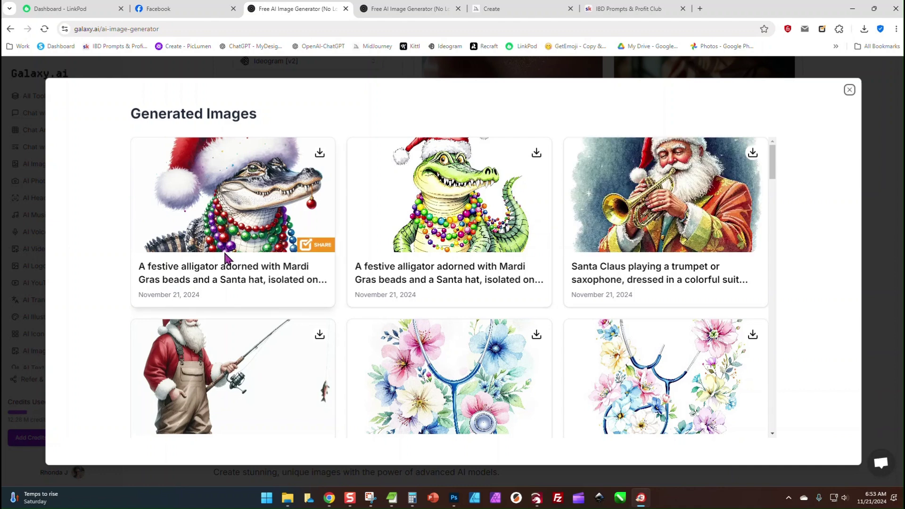
{"action": "left_click", "coordinate": [258, 188]}
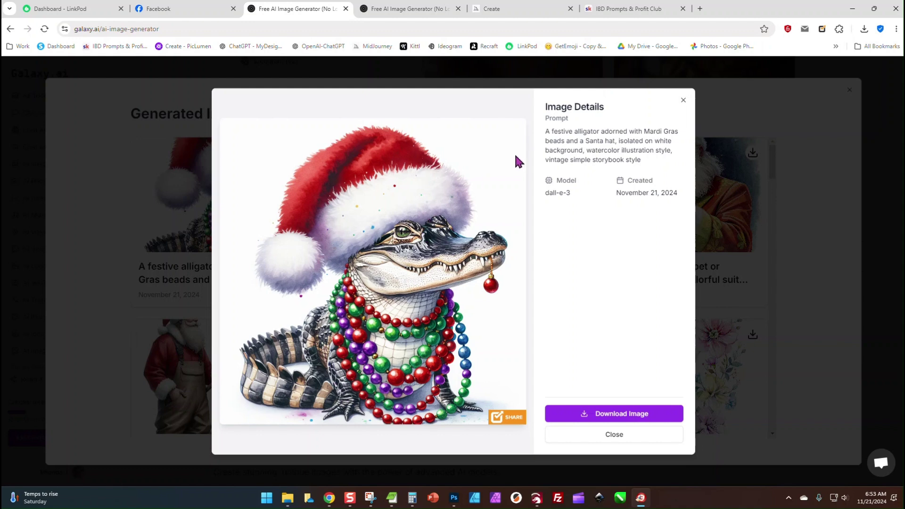
{"action": "left_click", "coordinate": [683, 97]}
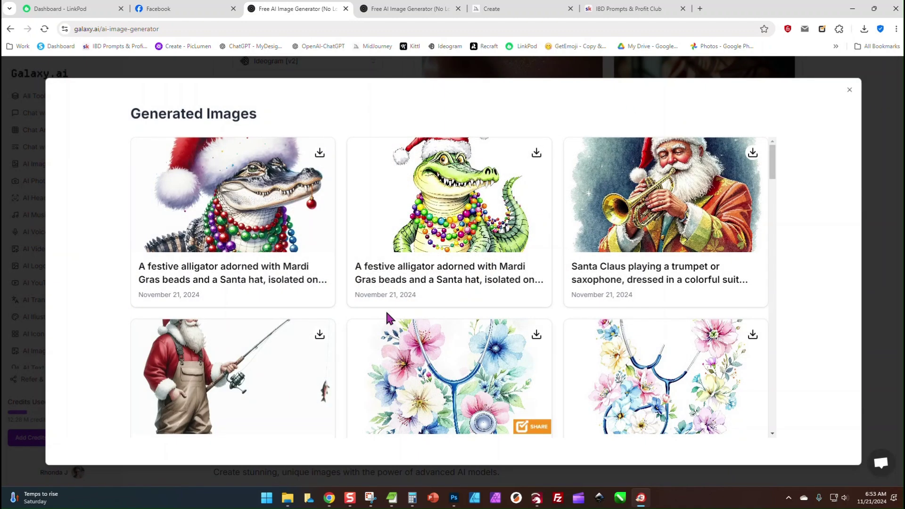
Step: View the details of the middle watercolor stethoscope image in the second row of the gallery
{"action": "scroll", "coordinate": [386, 309], "scroll_direction": "down", "scroll_amount": 2}
{"action": "scroll", "coordinate": [387, 314], "scroll_direction": "down", "scroll_amount": 1}
{"action": "left_click", "coordinate": [460, 270]}
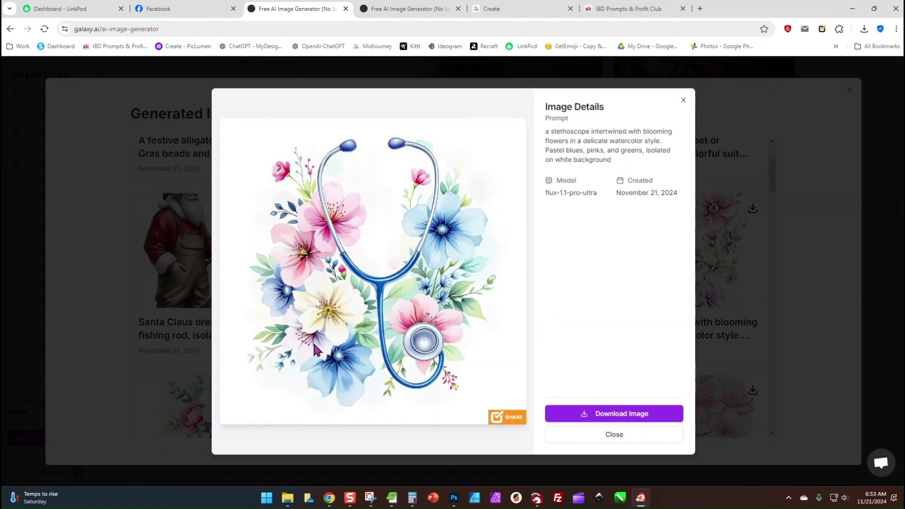
{"action": "left_click", "coordinate": [683, 102]}
Step: Find the painterly wolf images further down the gallery and open the middle one's details
{"action": "scroll", "coordinate": [405, 261], "scroll_direction": "down", "scroll_amount": 5}
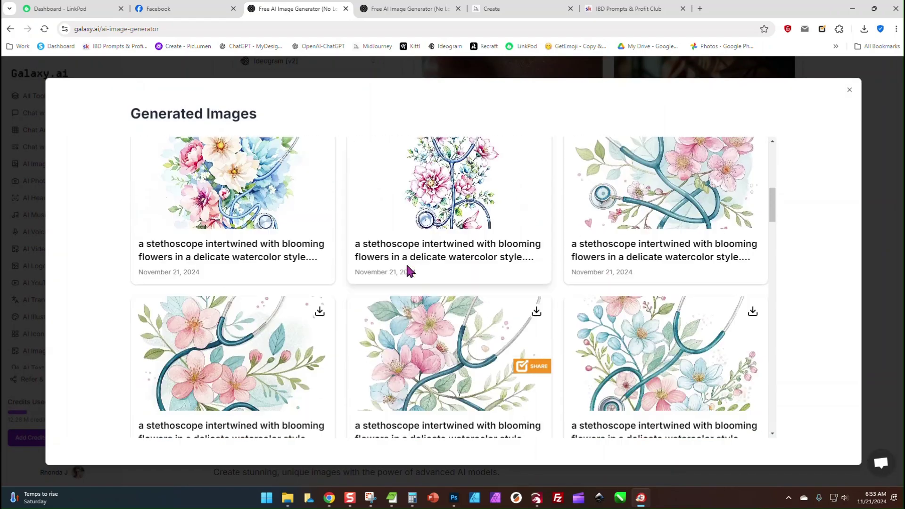
{"action": "scroll", "coordinate": [406, 271], "scroll_direction": "down", "scroll_amount": 10}
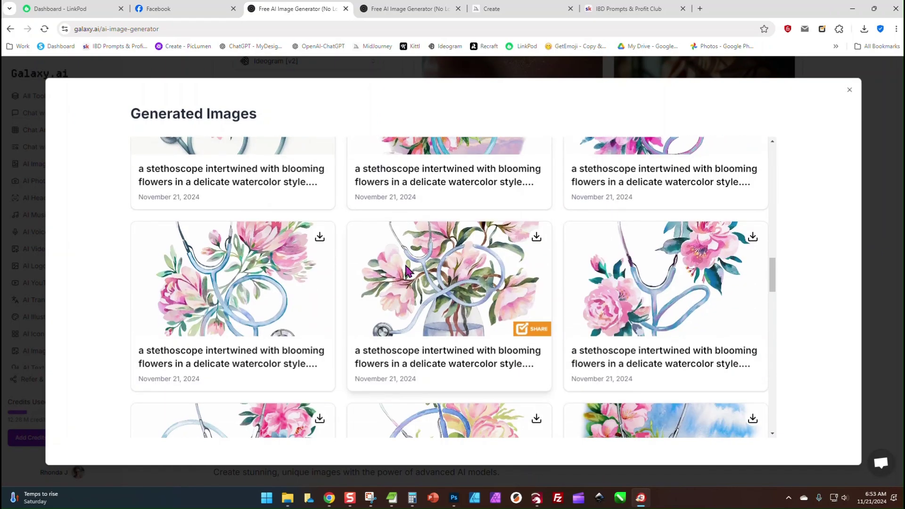
{"action": "scroll", "coordinate": [406, 271], "scroll_direction": "down", "scroll_amount": 10}
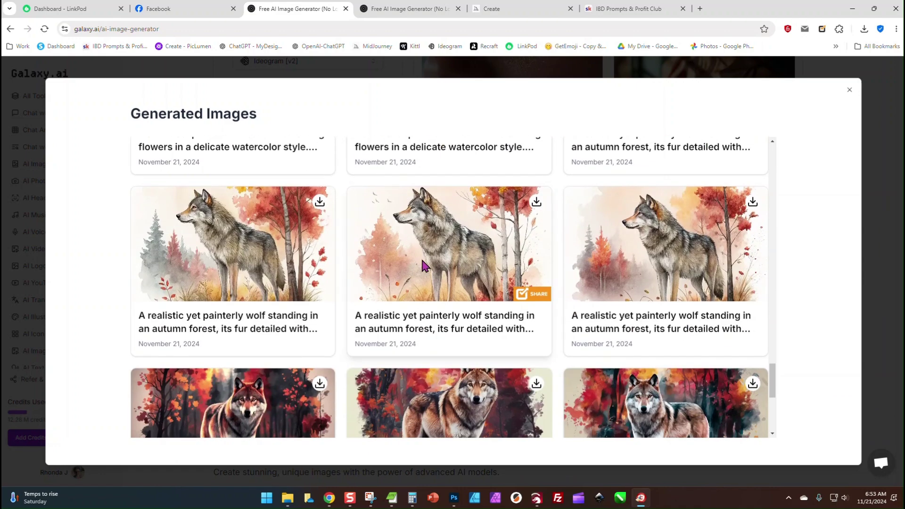
{"action": "left_click", "coordinate": [423, 262]}
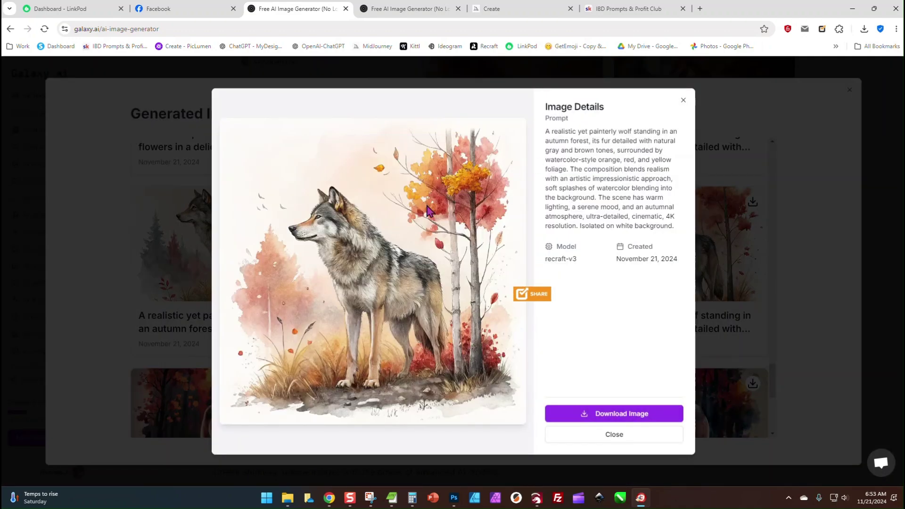
Step: Close the wolf image's details and the generated images gallery to return to the AI Image Generator form
{"action": "left_click", "coordinate": [682, 100]}
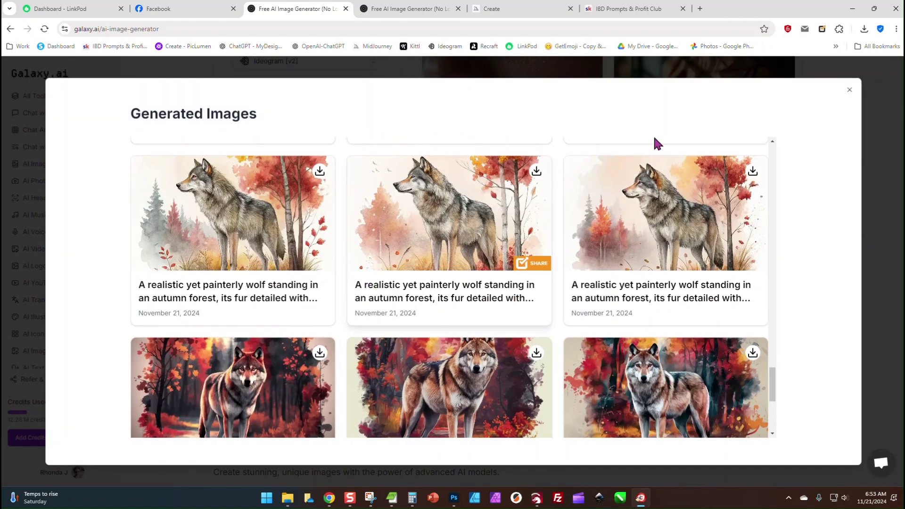
{"action": "left_click", "coordinate": [849, 89]}
{"action": "scroll", "coordinate": [184, 213], "scroll_direction": "up", "scroll_amount": 4}
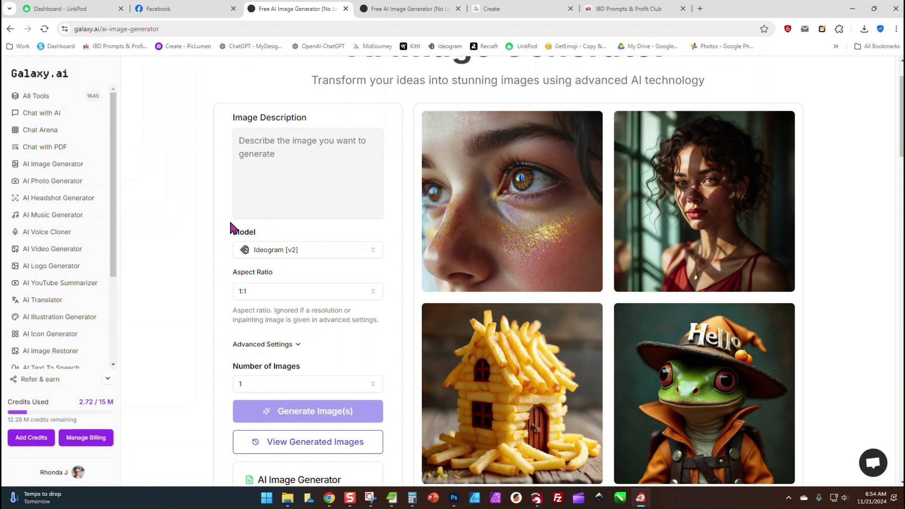
Step: Review the AI Image Generator's list of models again, keeping Ideogram [v2] selected
{"action": "left_click", "coordinate": [307, 249]}
{"action": "scroll", "coordinate": [304, 346], "scroll_direction": "down", "scroll_amount": 1}
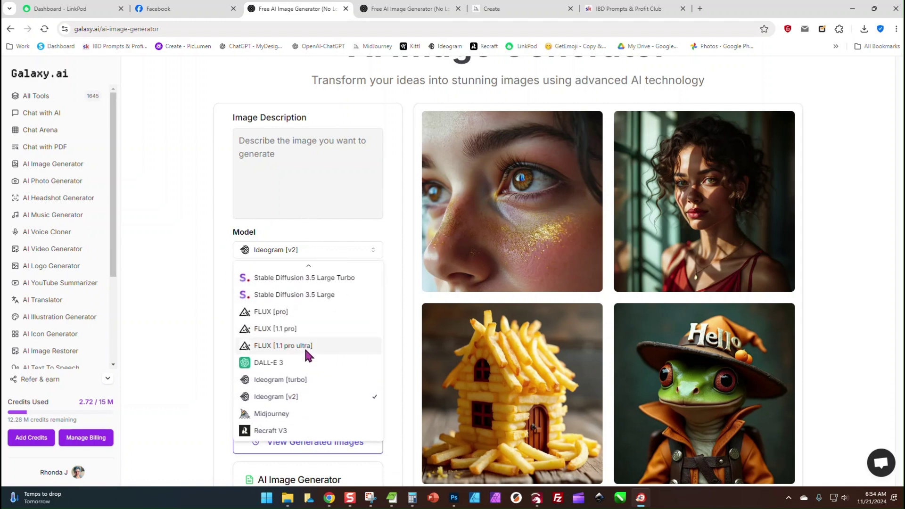
{"action": "left_click", "coordinate": [203, 335]}
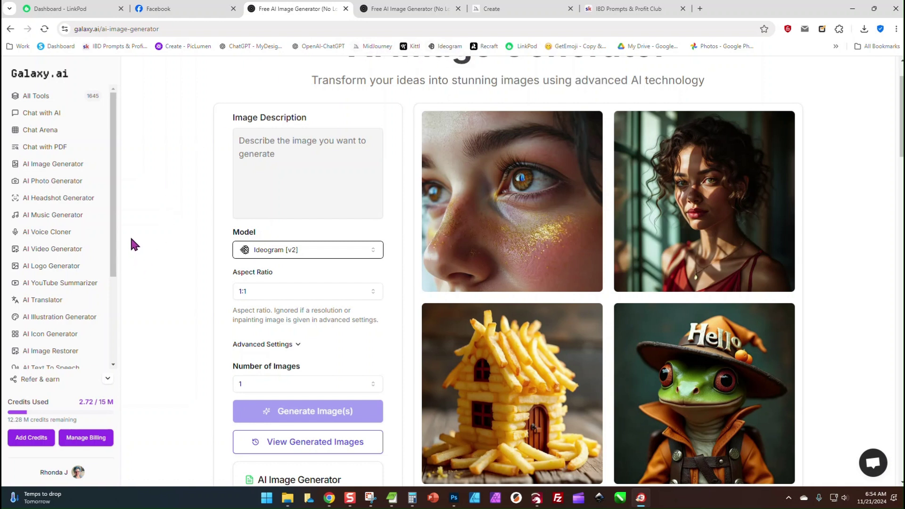
Step: View the AI Photo Generator page and look over the AI Headshot Generator page's instructions
{"action": "left_click", "coordinate": [68, 180]}
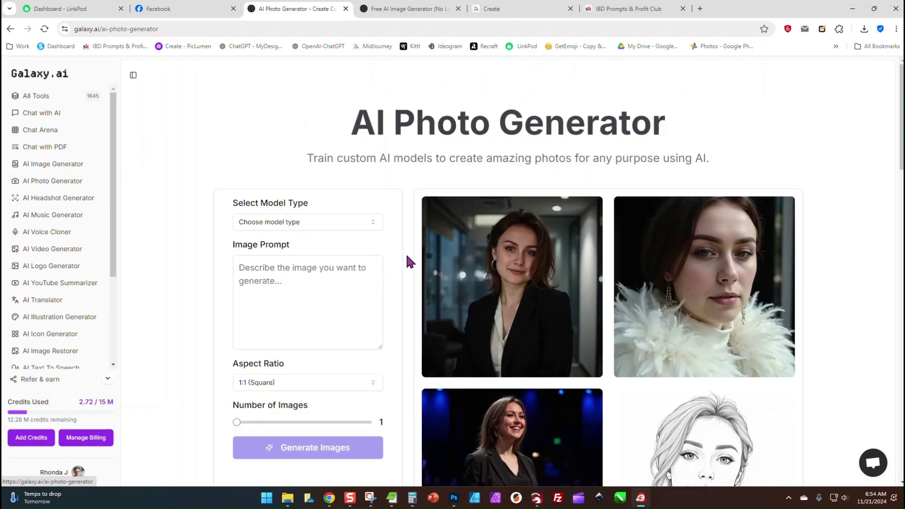
{"action": "left_click", "coordinate": [53, 198]}
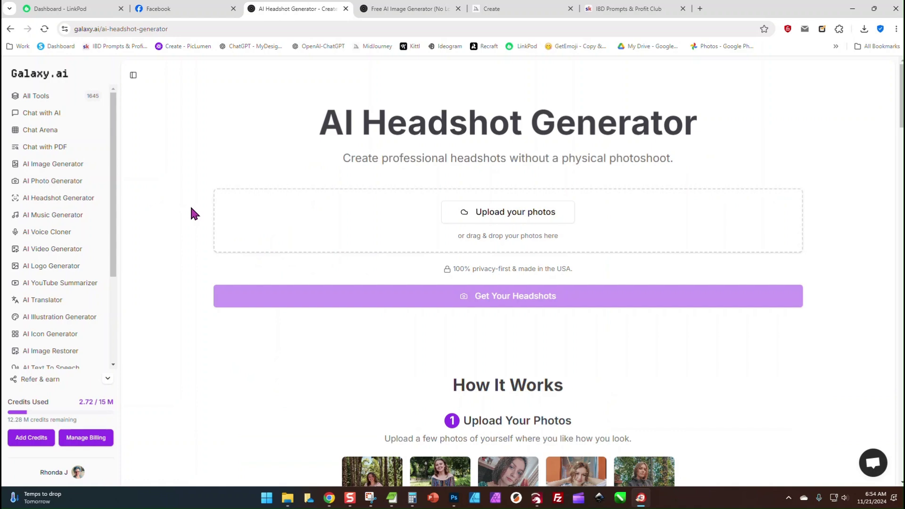
{"action": "scroll", "coordinate": [191, 208], "scroll_direction": "down", "scroll_amount": 3}
{"action": "scroll", "coordinate": [189, 208], "scroll_direction": "up", "scroll_amount": 3}
Step: Look over the AI Music Generator with its example generations and view the AI Voice Cloner page
{"action": "left_click", "coordinate": [74, 215]}
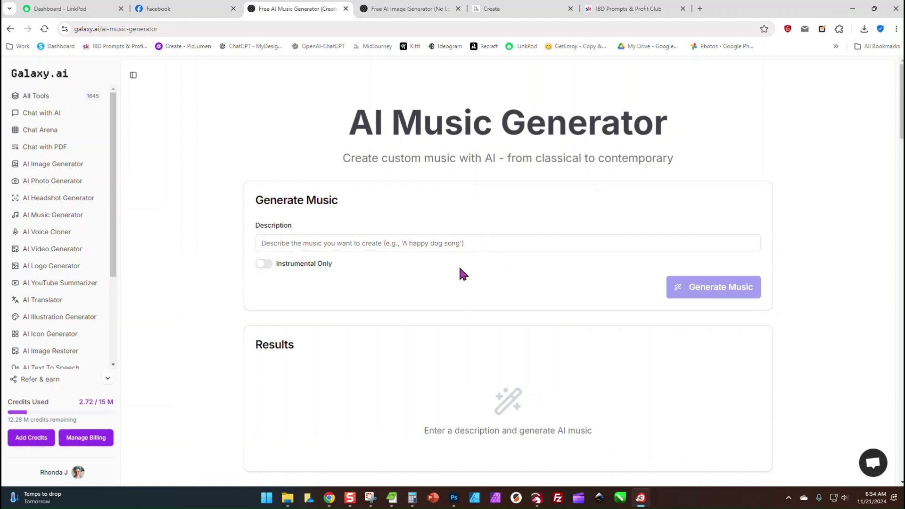
{"action": "scroll", "coordinate": [447, 269], "scroll_direction": "down", "scroll_amount": 3}
{"action": "scroll", "coordinate": [341, 284], "scroll_direction": "down", "scroll_amount": 3}
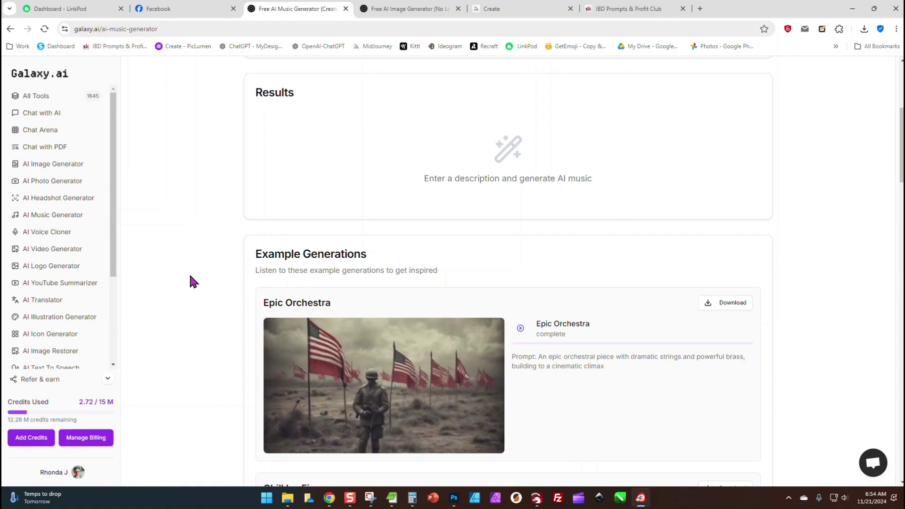
{"action": "left_click", "coordinate": [35, 233]}
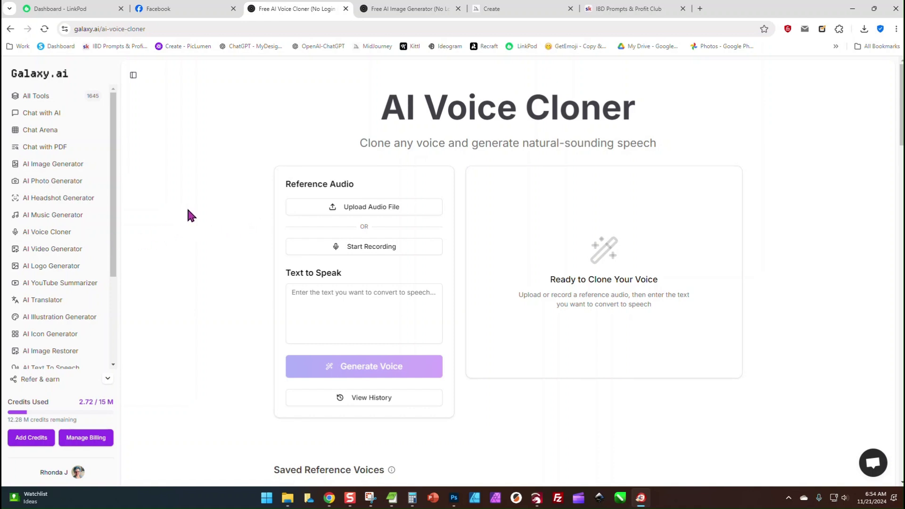
Step: Look over the AI Video Generator's settings and the AI Logo Generator's form and sample logos
{"action": "left_click", "coordinate": [38, 249]}
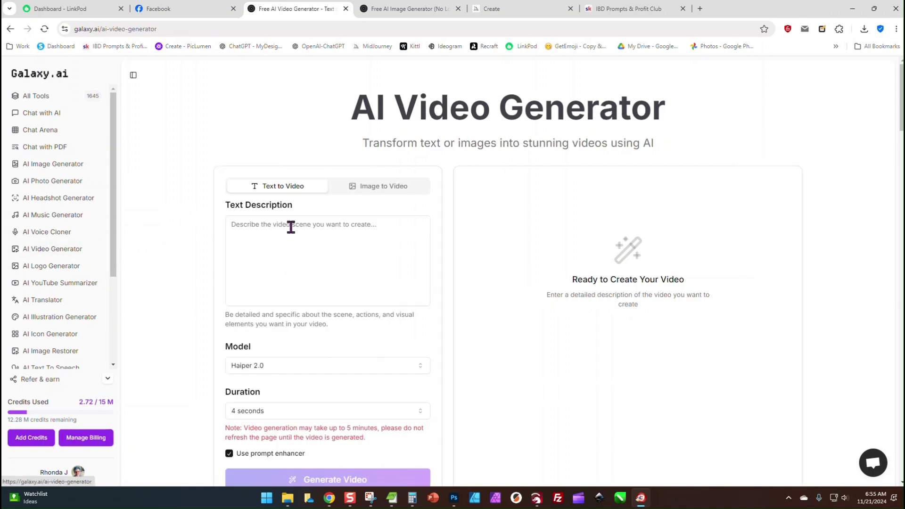
{"action": "scroll", "coordinate": [549, 262], "scroll_direction": "down", "scroll_amount": 1}
{"action": "scroll", "coordinate": [547, 262], "scroll_direction": "down", "scroll_amount": 3}
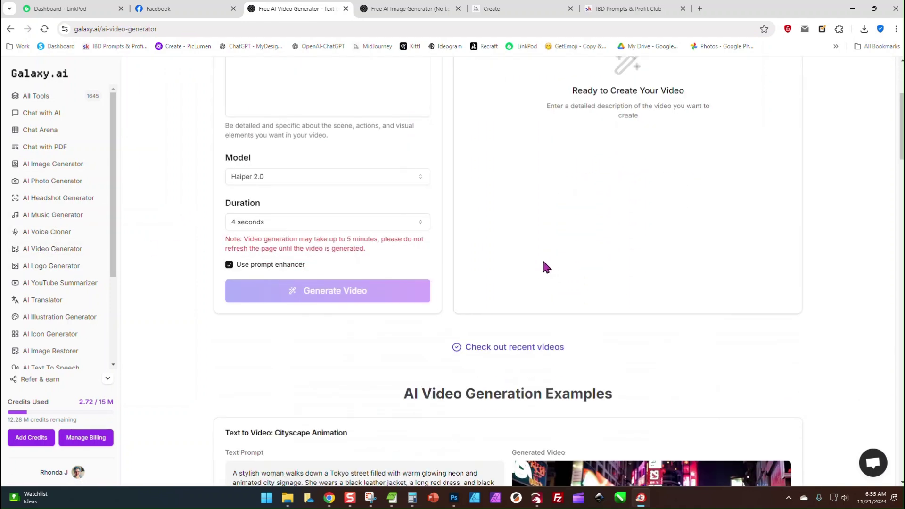
{"action": "left_click", "coordinate": [56, 266]}
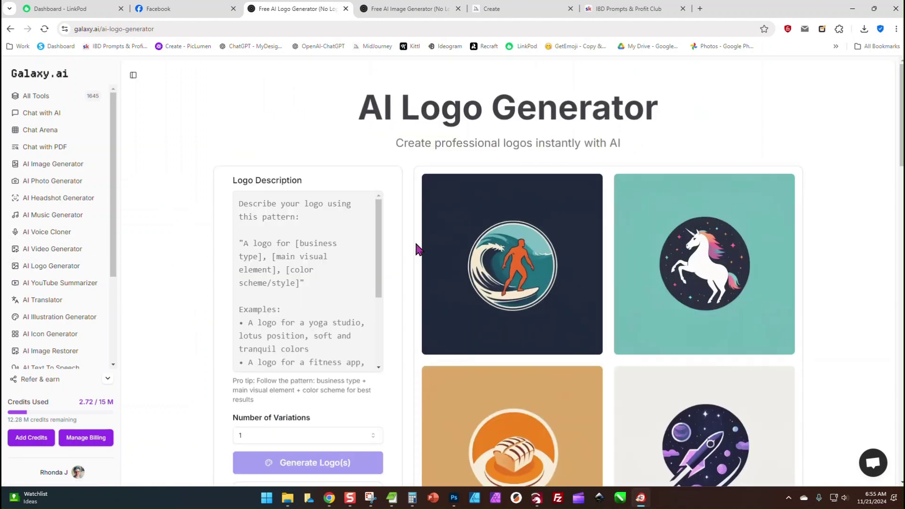
{"action": "scroll", "coordinate": [383, 245], "scroll_direction": "down", "scroll_amount": 3}
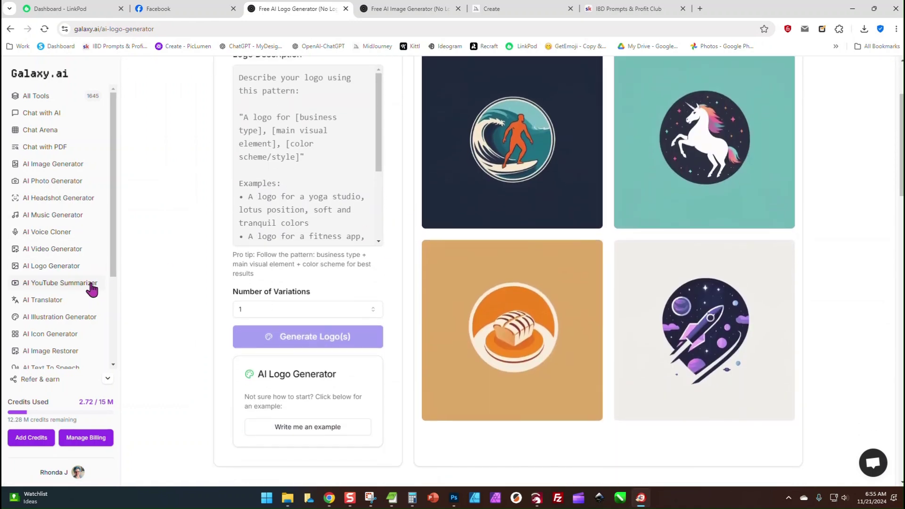
Step: Open the AI YouTube Summarizer and look over its video URL form
{"action": "left_click", "coordinate": [57, 284]}
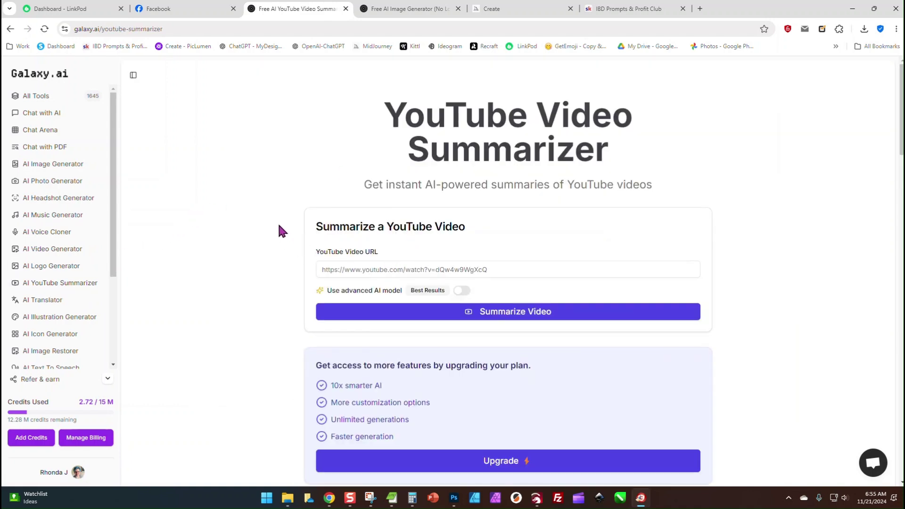
{"action": "scroll", "coordinate": [277, 220], "scroll_direction": "down", "scroll_amount": 1}
{"action": "scroll", "coordinate": [276, 220], "scroll_direction": "up", "scroll_amount": 1}
{"action": "left_click", "coordinate": [351, 270]}
{"action": "left_click", "coordinate": [289, 208]}
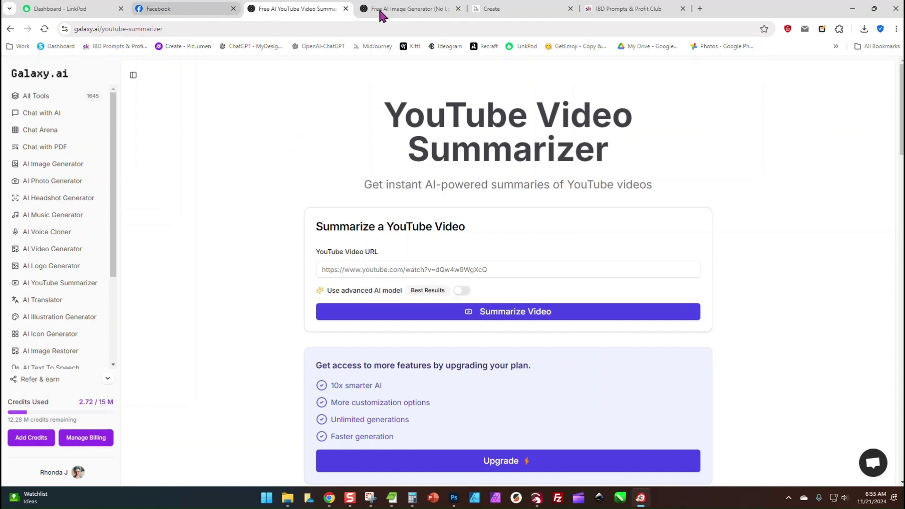
Step: Open YouTube in a new browser tab and go to the channel's own videos in YouTube Studio
{"action": "left_click", "coordinate": [701, 9]}
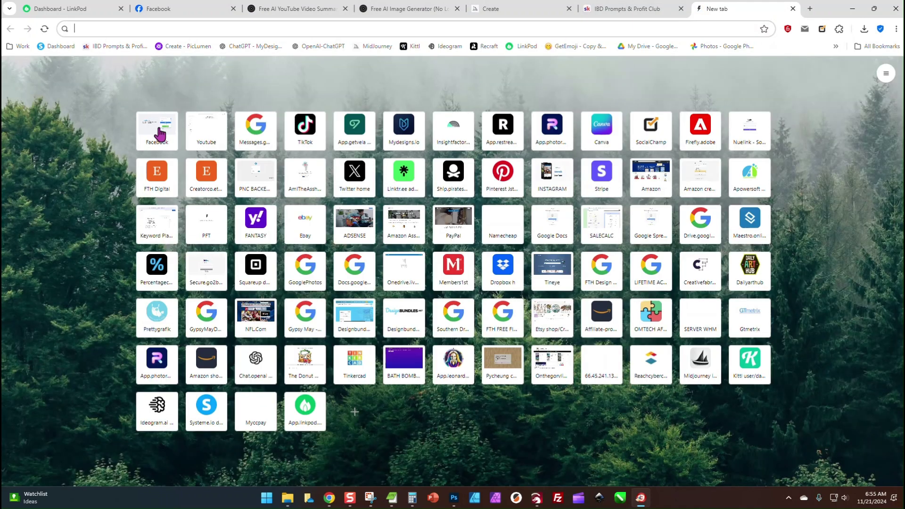
{"action": "left_click", "coordinate": [197, 128]}
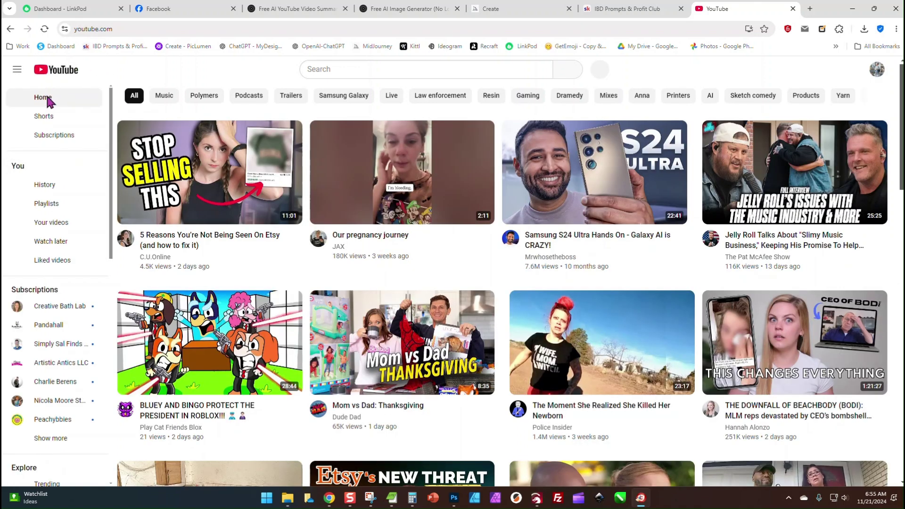
{"action": "left_click", "coordinate": [50, 221]}
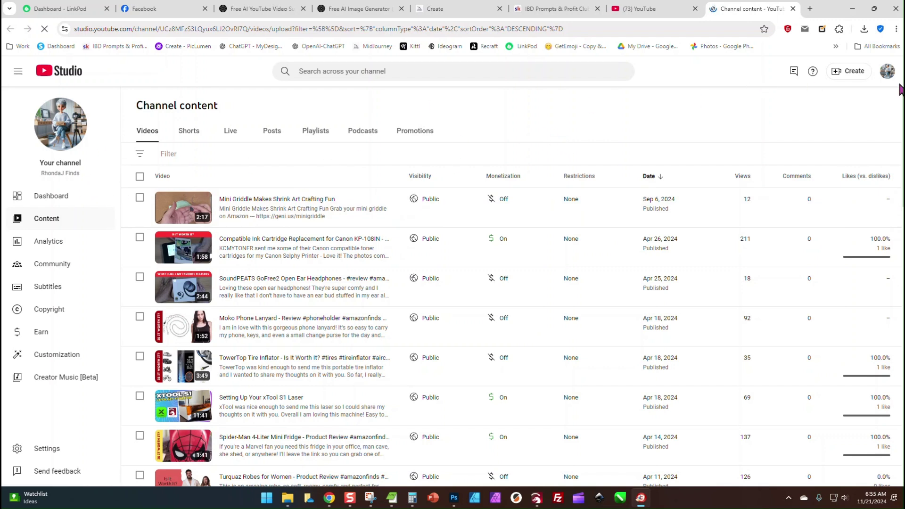
Step: Switch YouTube Studio to the PrintNCutDesigns channel with 1,440 subscribers and open its content list
{"action": "left_click", "coordinate": [886, 71]}
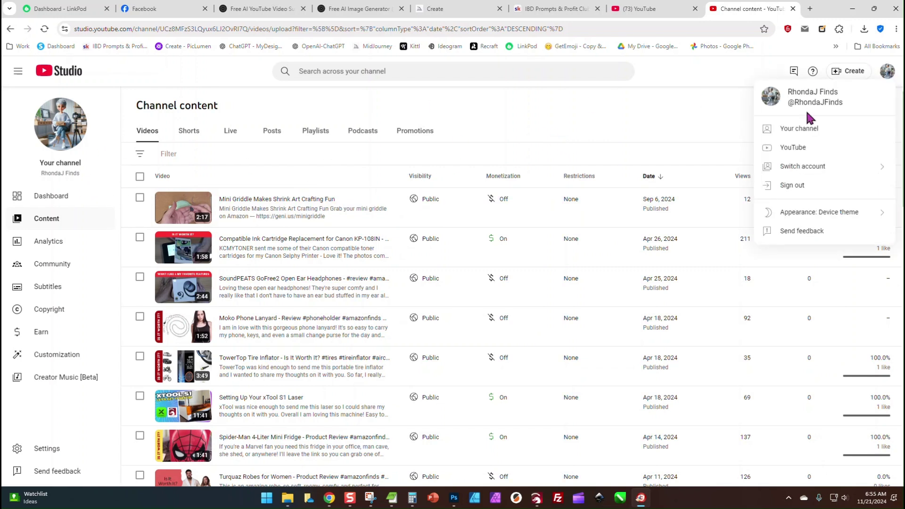
{"action": "left_click", "coordinate": [801, 166]}
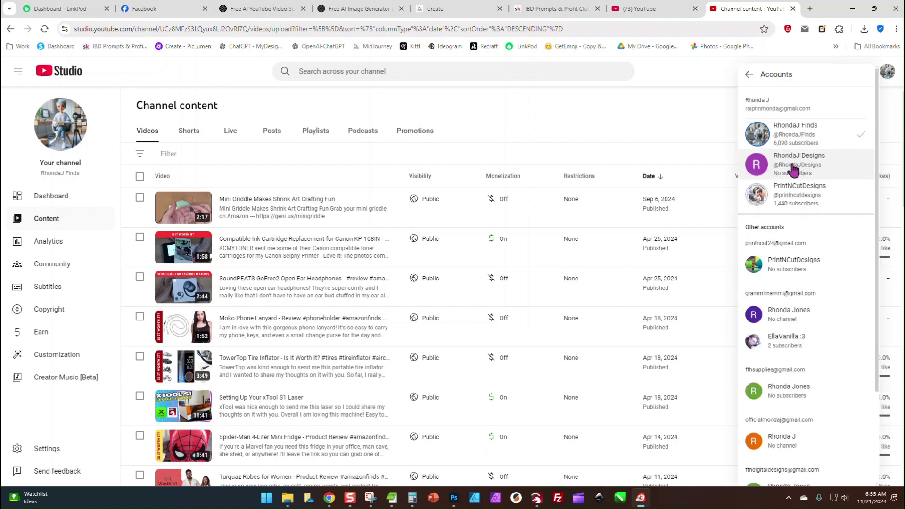
{"action": "left_click", "coordinate": [791, 190]}
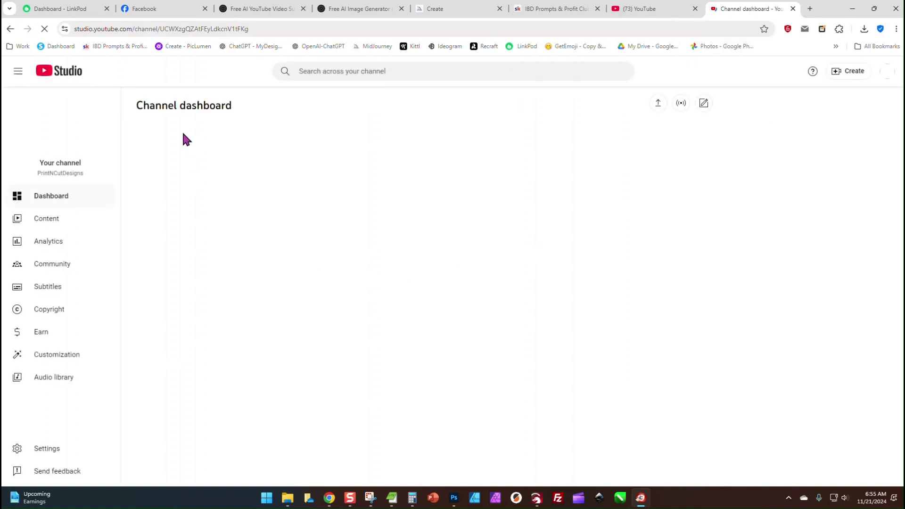
{"action": "left_click", "coordinate": [53, 219]}
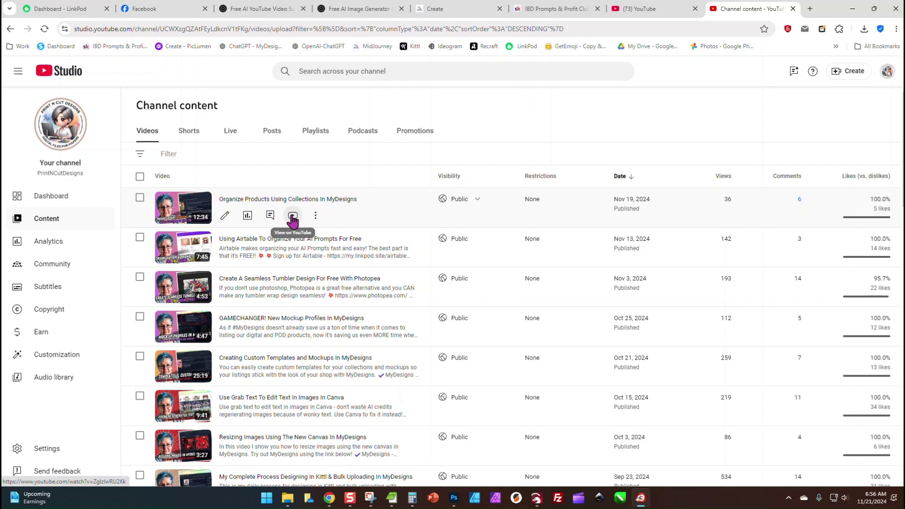
Step: Copy the YouTube link of "Organize Products Using Collections In MyDesigns" and paste it as the video URL in Galaxy.ai's YouTube summarizer
{"action": "right_click", "coordinate": [292, 219]}
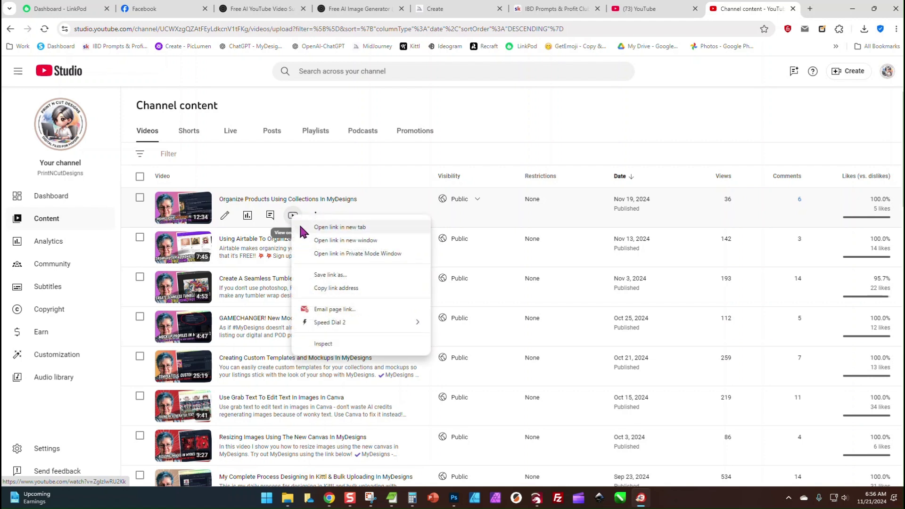
{"action": "left_click", "coordinate": [330, 288]}
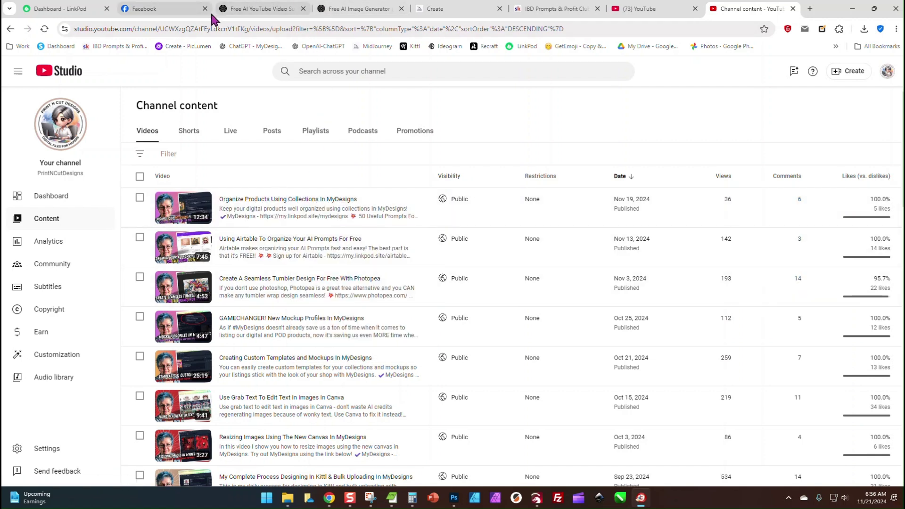
{"action": "left_click", "coordinate": [262, 9]}
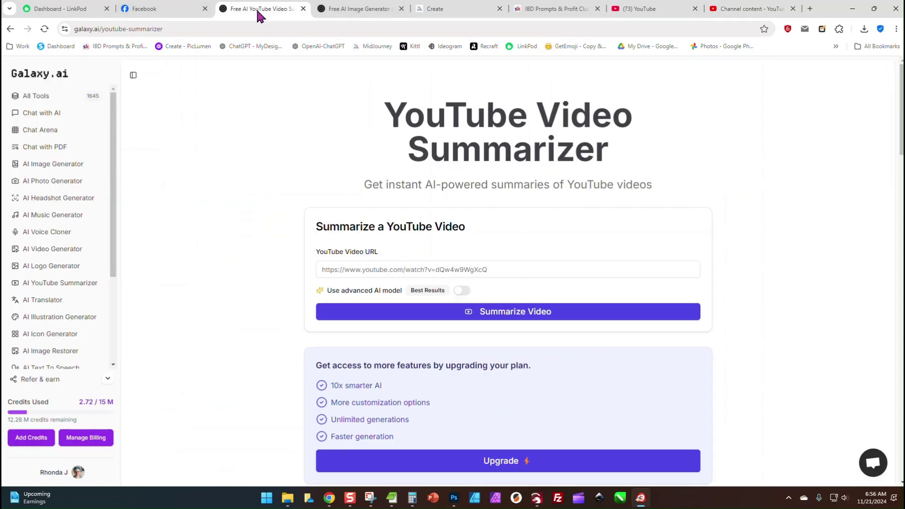
{"action": "left_click", "coordinate": [409, 269]}
{"action": "key", "text": "ctrl+v"}
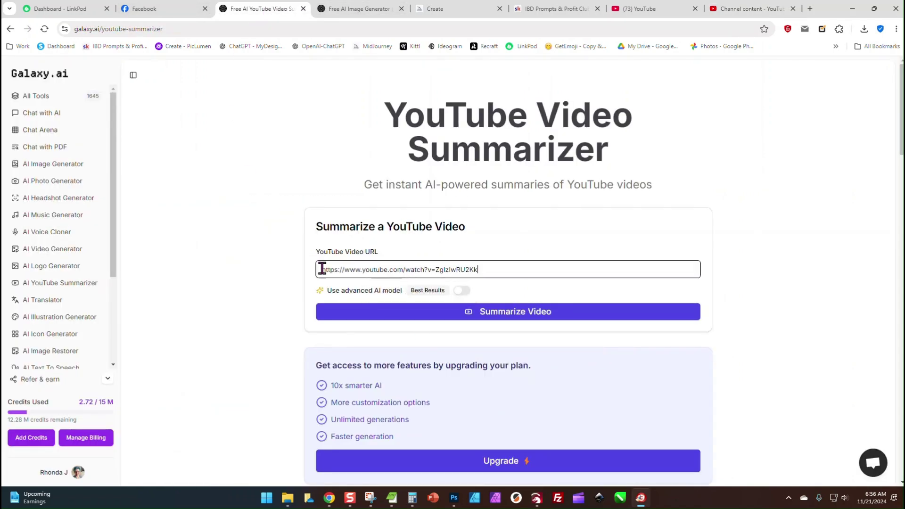
Step: Enable the advanced AI model and generate the summary of the YouTube video
{"action": "left_click", "coordinate": [462, 290]}
{"action": "left_click", "coordinate": [425, 311]}
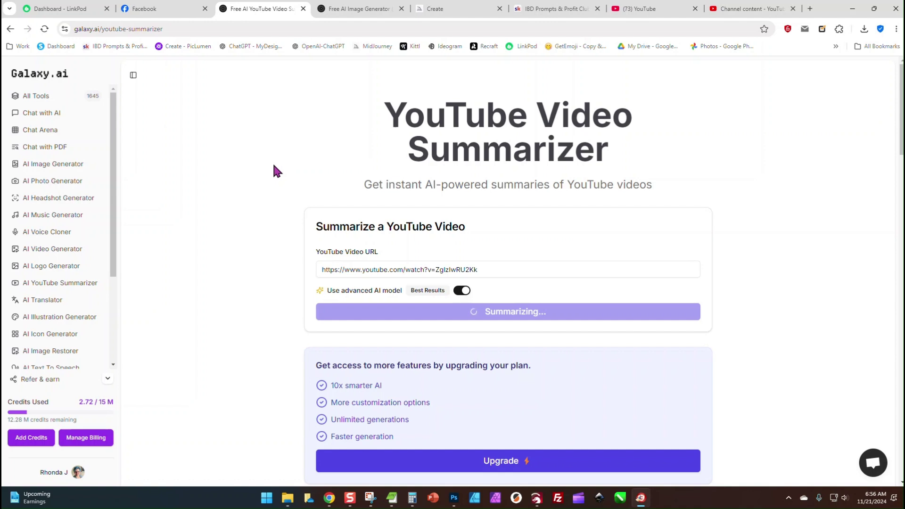
{"action": "scroll", "coordinate": [275, 169], "scroll_direction": "down", "scroll_amount": 3}
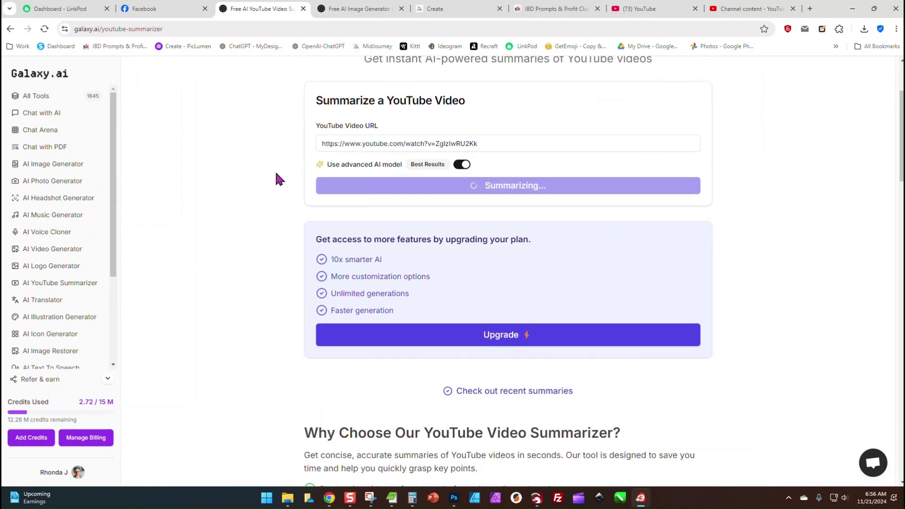
{"action": "scroll", "coordinate": [275, 173], "scroll_direction": "up", "scroll_amount": 3}
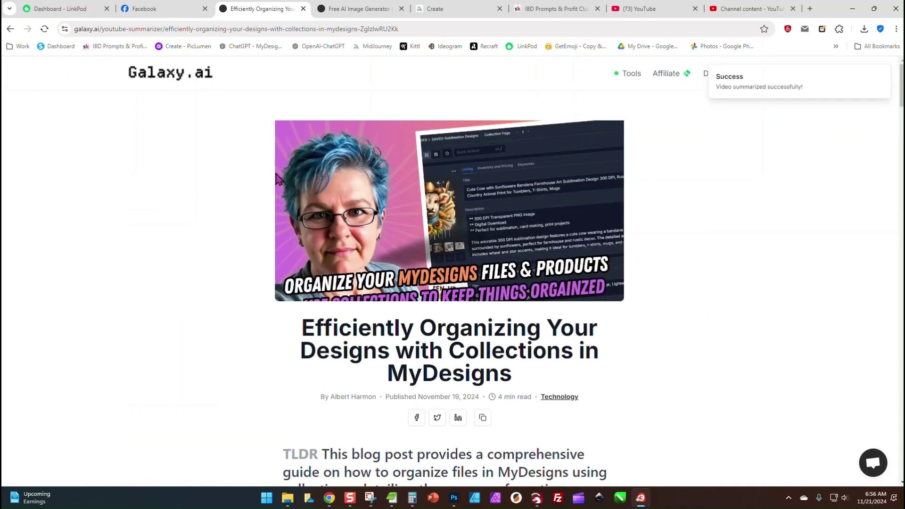
Step: Read through the generated blog-style summary, from its TLDR down to the section on uploading and managing designs
{"action": "scroll", "coordinate": [679, 245], "scroll_direction": "down", "scroll_amount": 3}
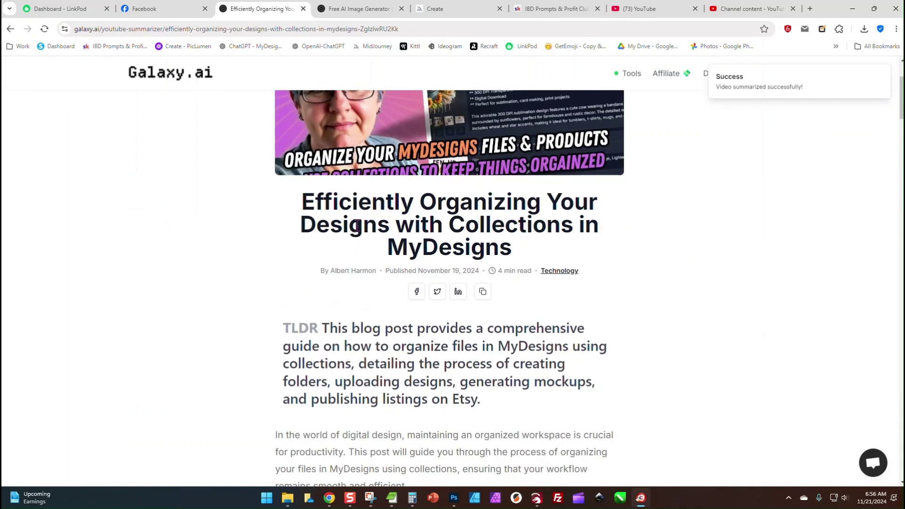
{"action": "scroll", "coordinate": [279, 247], "scroll_direction": "down", "scroll_amount": 3}
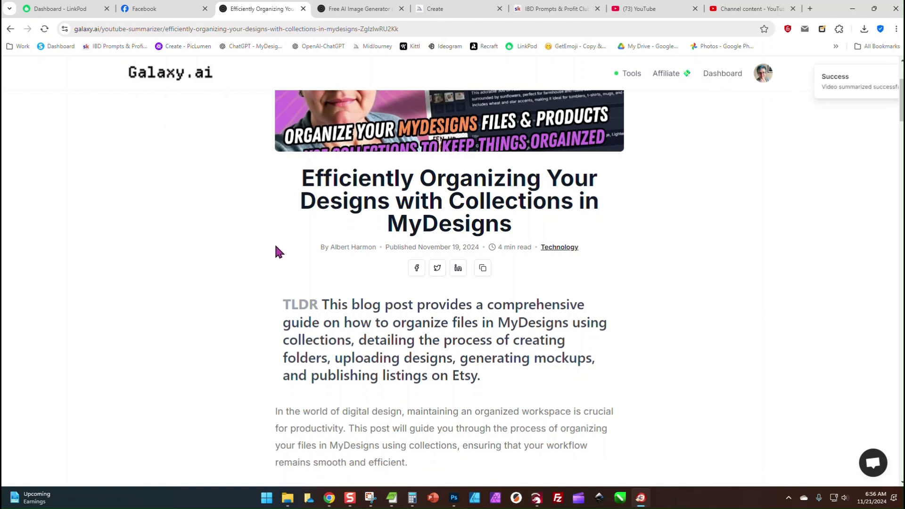
{"action": "scroll", "coordinate": [267, 241], "scroll_direction": "down", "scroll_amount": 2}
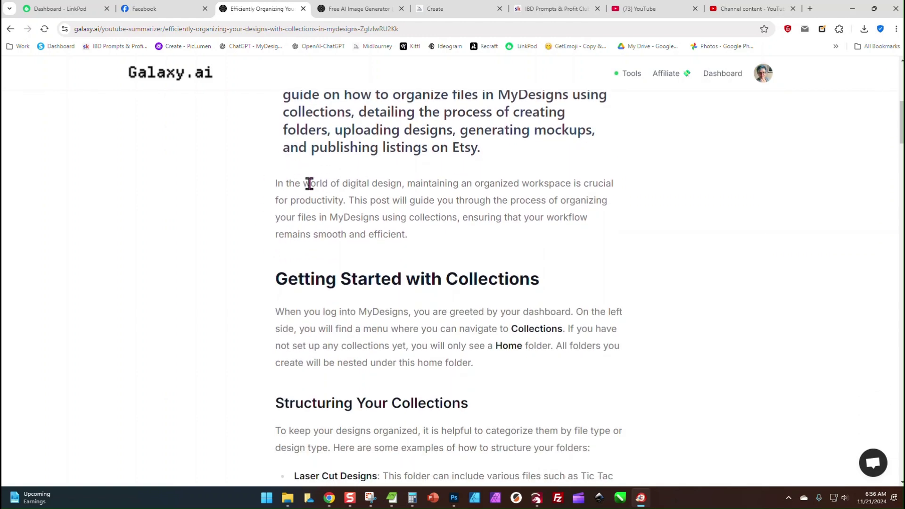
{"action": "scroll", "coordinate": [471, 254], "scroll_direction": "down", "scroll_amount": 1}
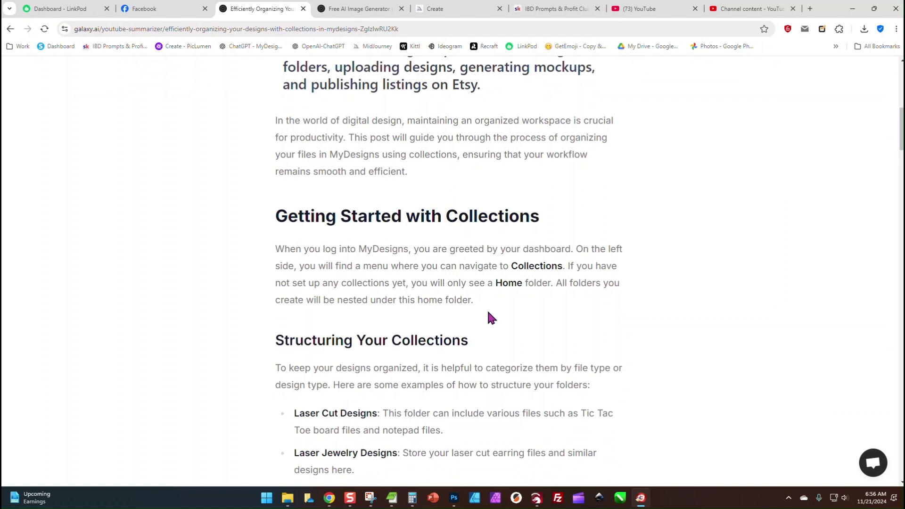
{"action": "scroll", "coordinate": [488, 317], "scroll_direction": "down", "scroll_amount": 3}
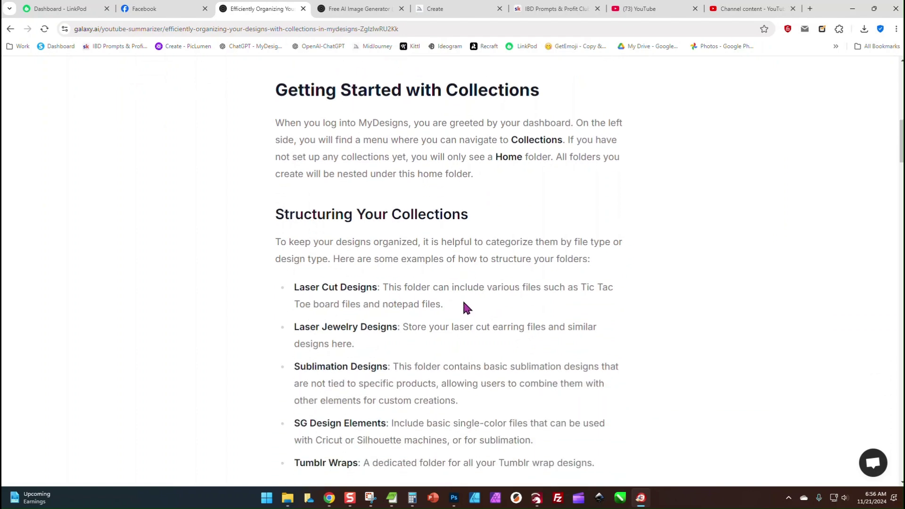
{"action": "scroll", "coordinate": [464, 302], "scroll_direction": "down", "scroll_amount": 8}
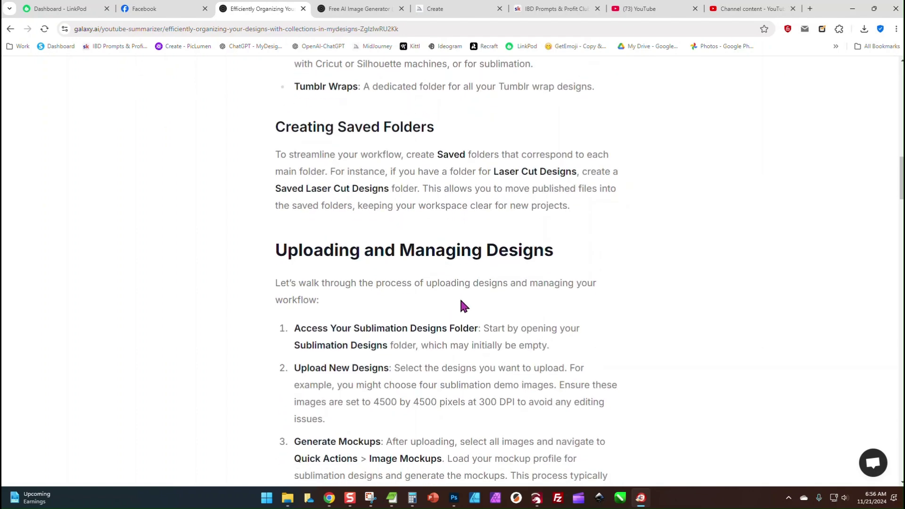
Step: Skim the summary's sections on mockups and Etsy listings, and return to the Galaxy.ai tools overview
{"action": "scroll", "coordinate": [461, 300], "scroll_direction": "down", "scroll_amount": 7}
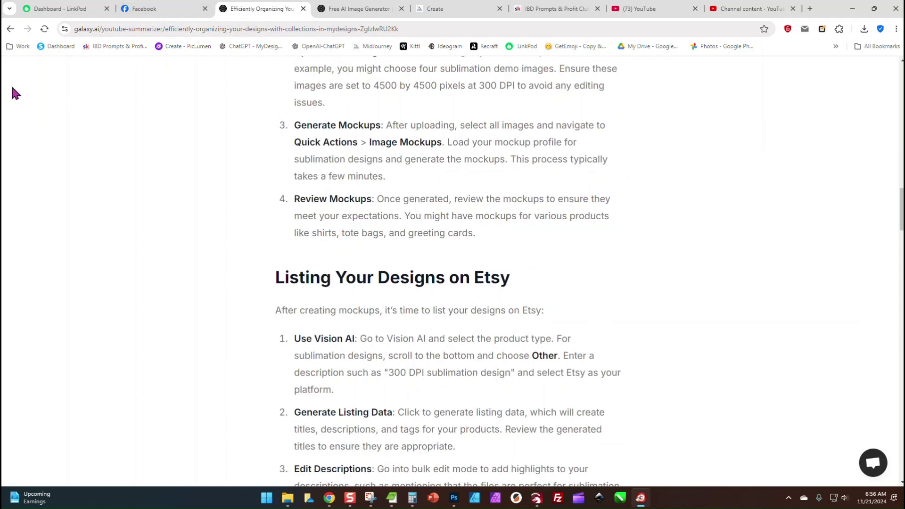
{"action": "scroll", "coordinate": [287, 263], "scroll_direction": "up", "scroll_amount": 20}
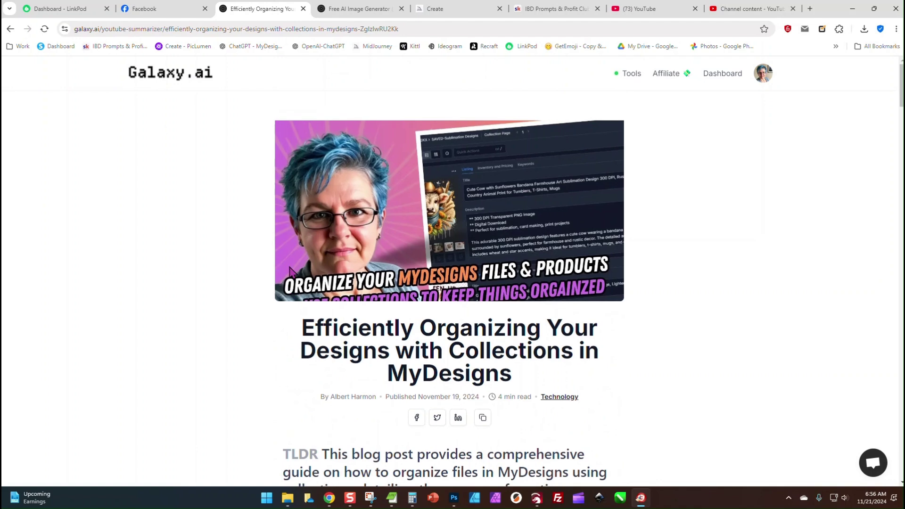
{"action": "left_click", "coordinate": [166, 72]}
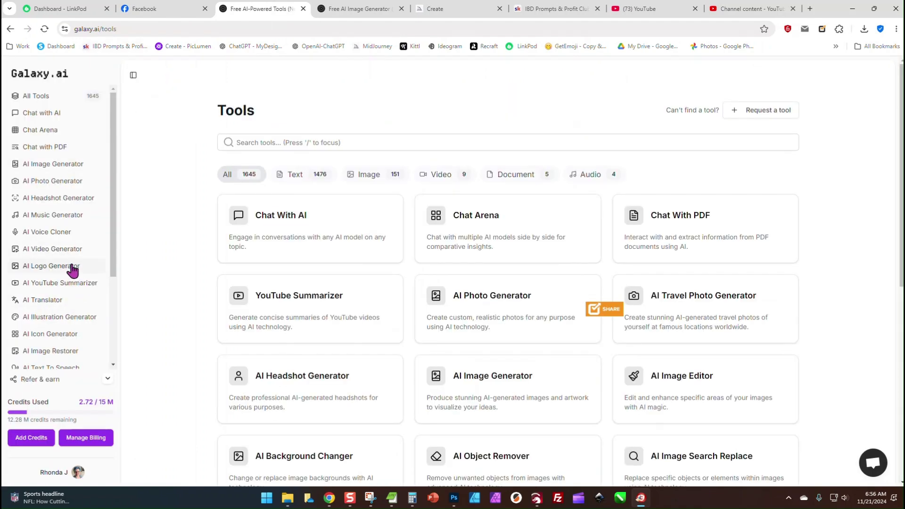
Step: Open the AI Translator briefly, and go on to the AI Illustration Generator to view its options and sample illustrations
{"action": "scroll", "coordinate": [69, 264], "scroll_direction": "down", "scroll_amount": 2}
{"action": "left_click", "coordinate": [41, 241]}
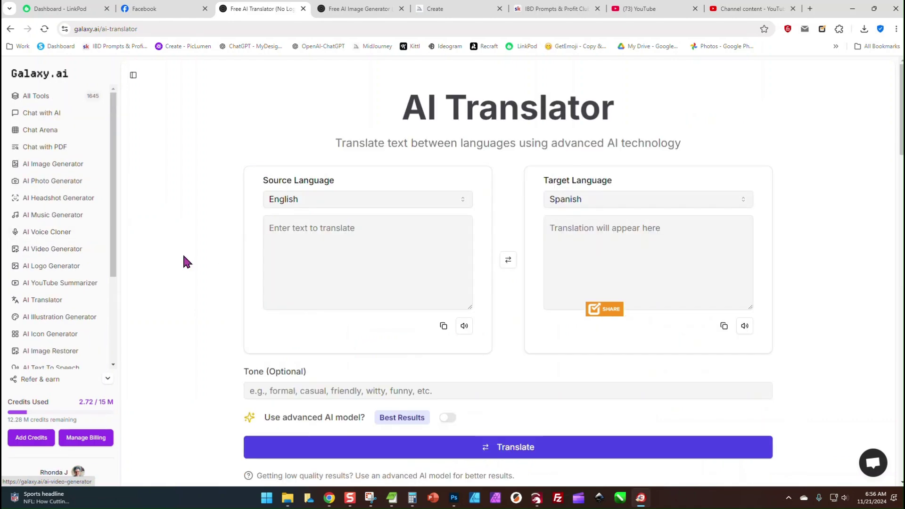
{"action": "left_click", "coordinate": [63, 319]}
{"action": "scroll", "coordinate": [215, 213], "scroll_direction": "down", "scroll_amount": 3}
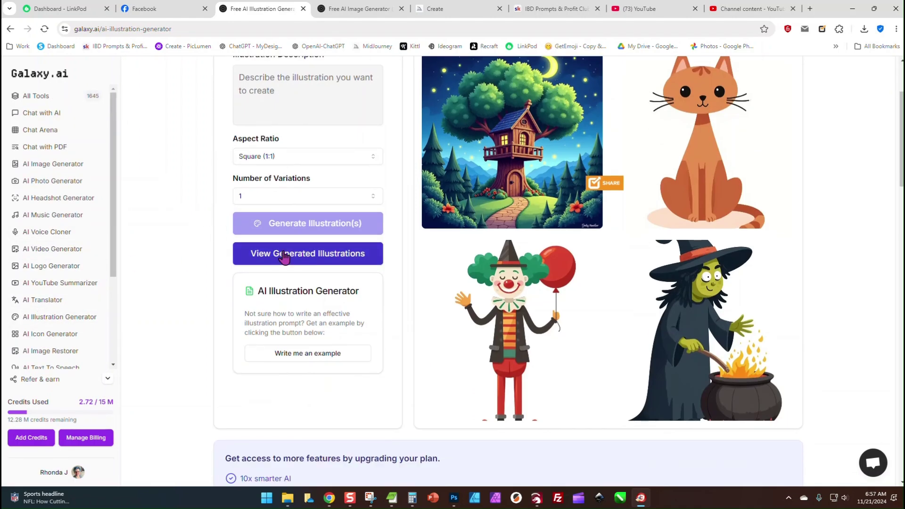
Step: Browse the generated illustrations, inspect the enlarged wolf howling at the moon and its prompt, and close the gallery
{"action": "left_click", "coordinate": [289, 256]}
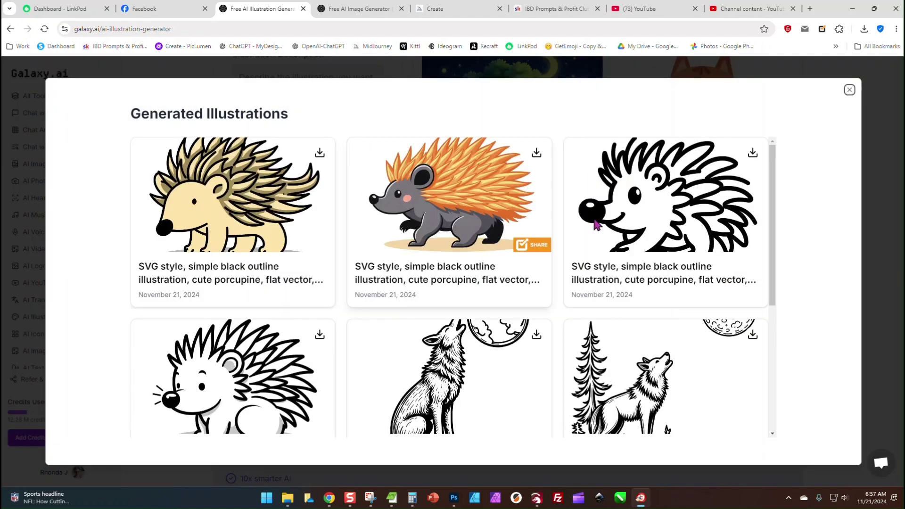
{"action": "scroll", "coordinate": [506, 299], "scroll_direction": "down", "scroll_amount": 2}
{"action": "scroll", "coordinate": [506, 299], "scroll_direction": "down", "scroll_amount": 2}
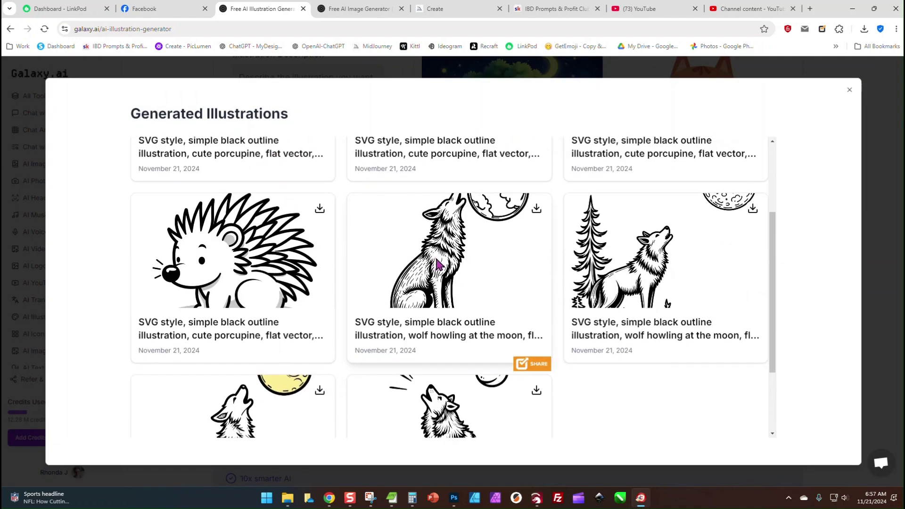
{"action": "left_click", "coordinate": [437, 264]}
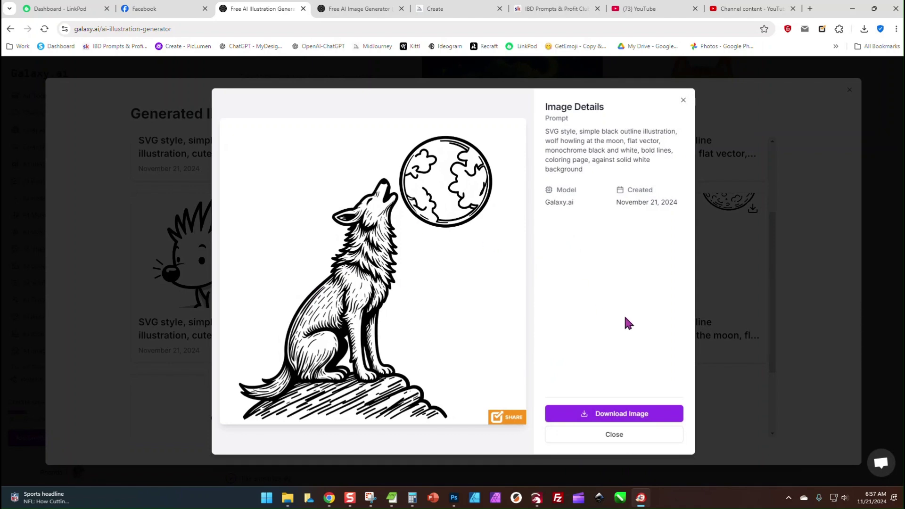
{"action": "left_click", "coordinate": [683, 99]}
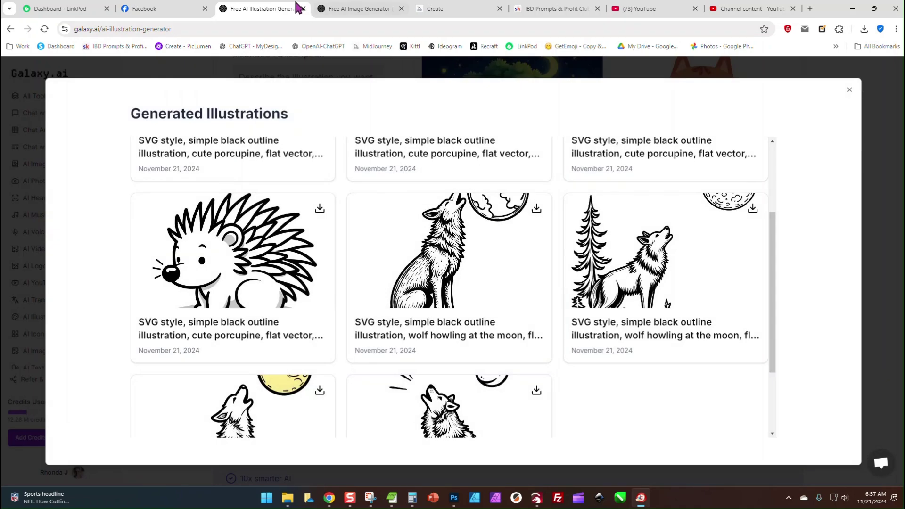
{"action": "left_click", "coordinate": [849, 90]}
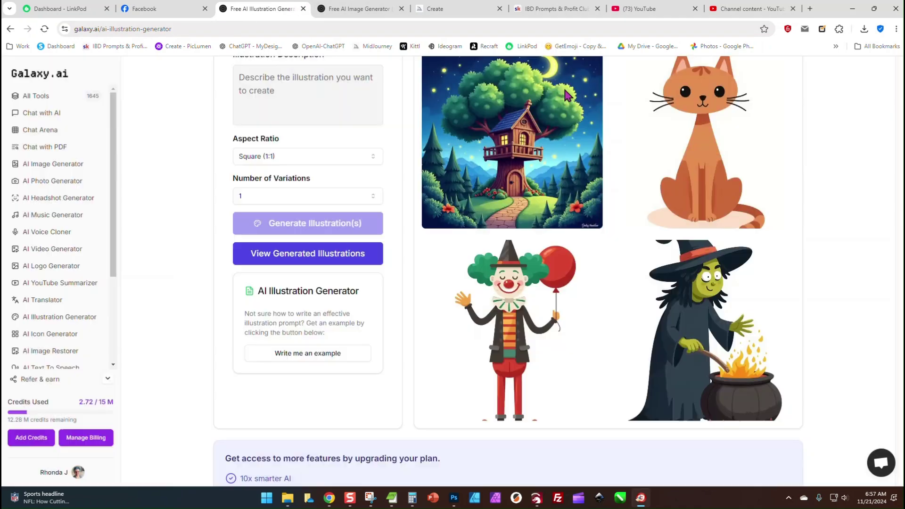
Step: Open the AI Icon Generator, followed by the AI Image Restorer, and view its photo upload area
{"action": "scroll", "coordinate": [91, 299], "scroll_direction": "down", "scroll_amount": 3}
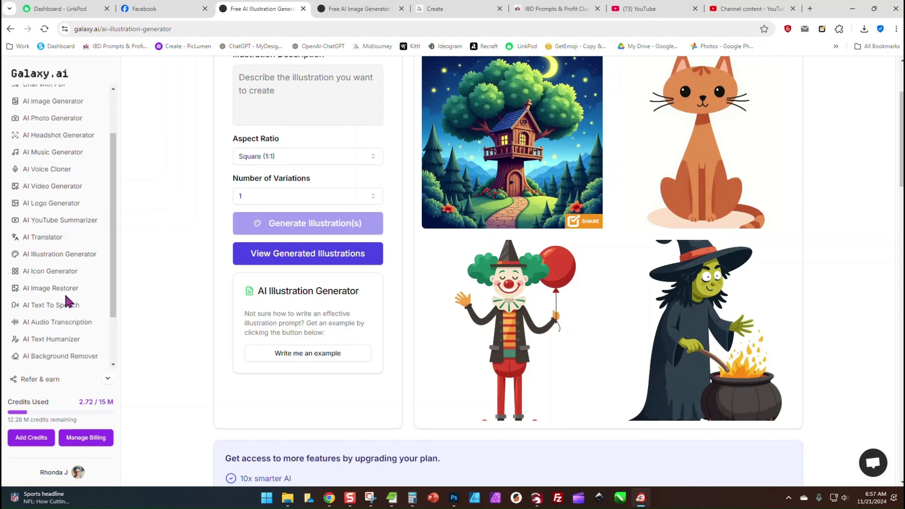
{"action": "left_click", "coordinate": [44, 274]}
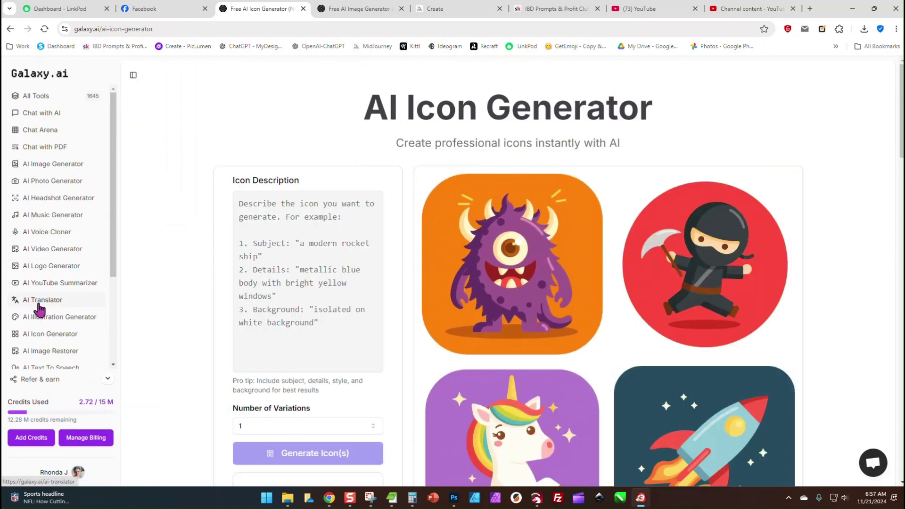
{"action": "scroll", "coordinate": [57, 301], "scroll_direction": "down", "scroll_amount": 1}
{"action": "scroll", "coordinate": [56, 299], "scroll_direction": "down", "scroll_amount": 2}
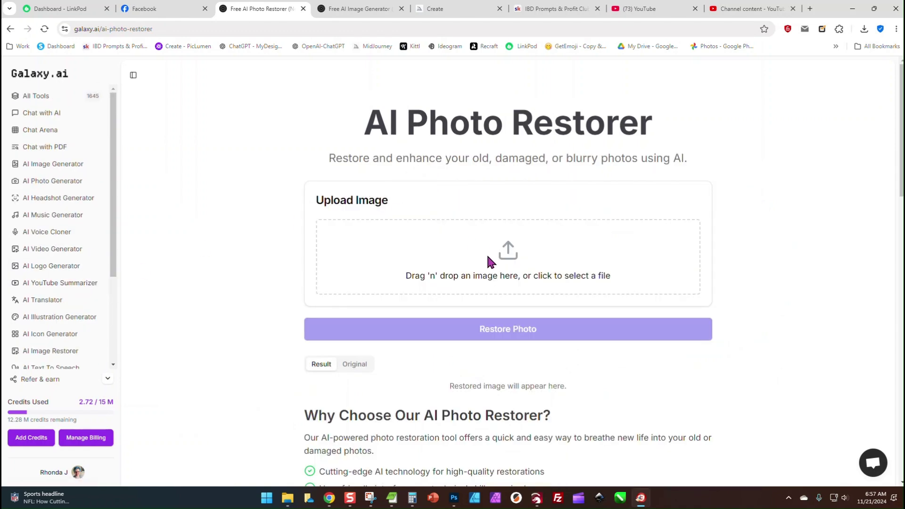
{"action": "scroll", "coordinate": [241, 223], "scroll_direction": "down", "scroll_amount": 1}
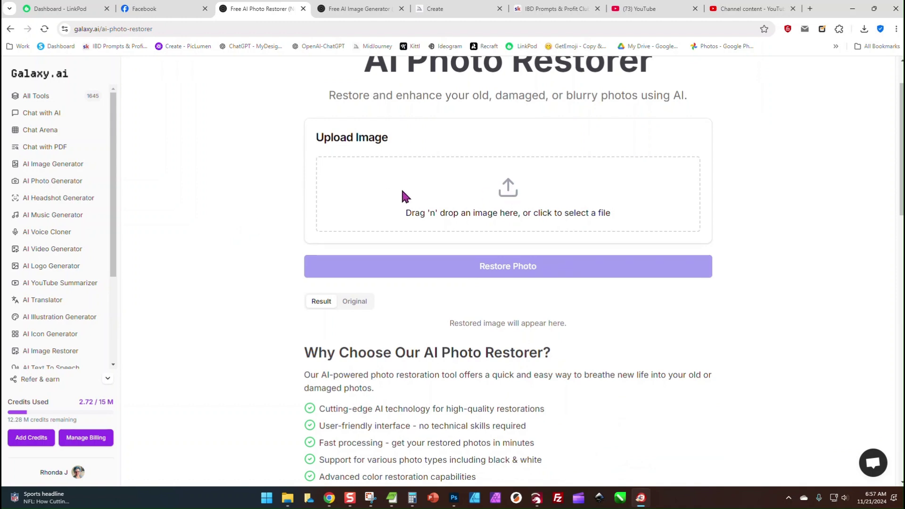
Step: Look over the remaining text, audio and image tools and open the AI Text Humanizer
{"action": "scroll", "coordinate": [64, 330], "scroll_direction": "down", "scroll_amount": 3}
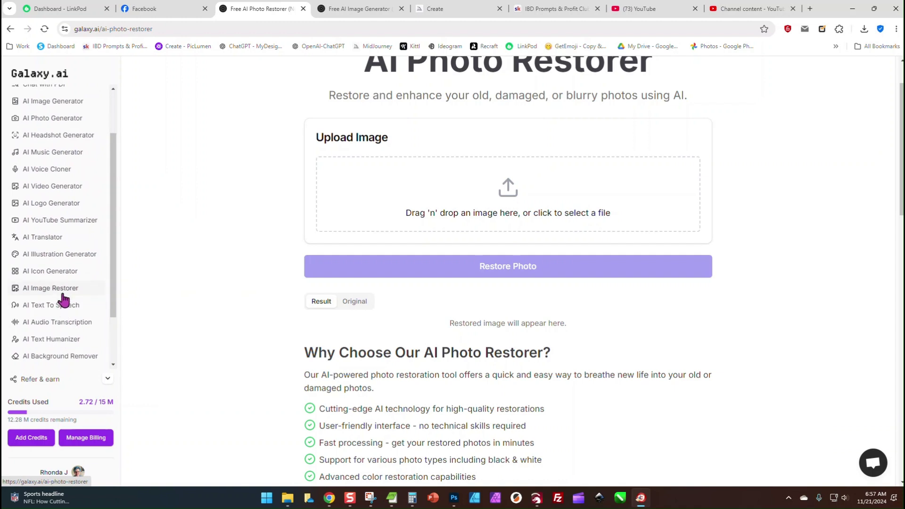
{"action": "scroll", "coordinate": [65, 295], "scroll_direction": "down", "scroll_amount": 1}
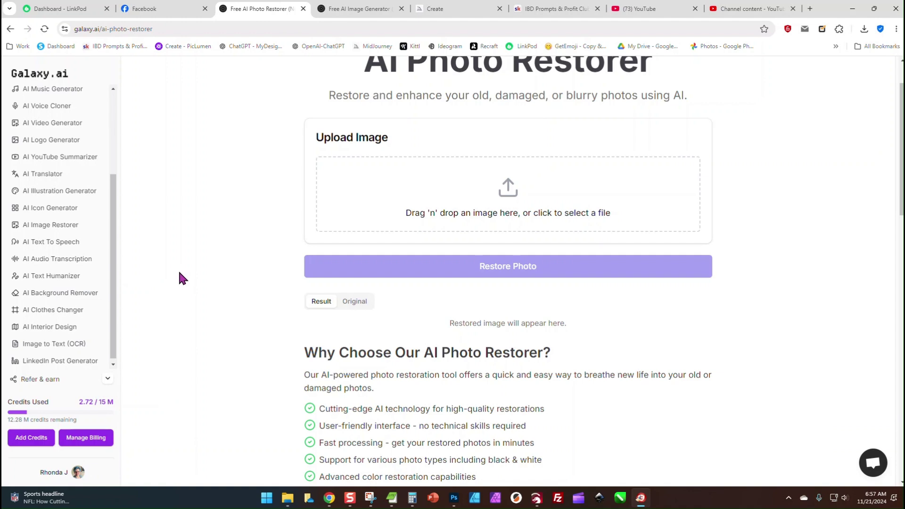
{"action": "left_click", "coordinate": [63, 278]}
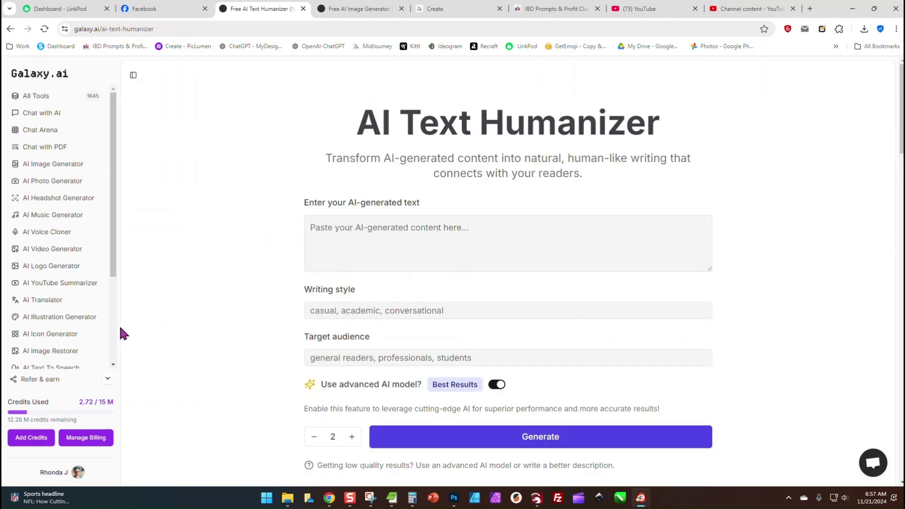
Step: Open the AI Background Remover tool
{"action": "scroll", "coordinate": [51, 329], "scroll_direction": "down", "scroll_amount": 1}
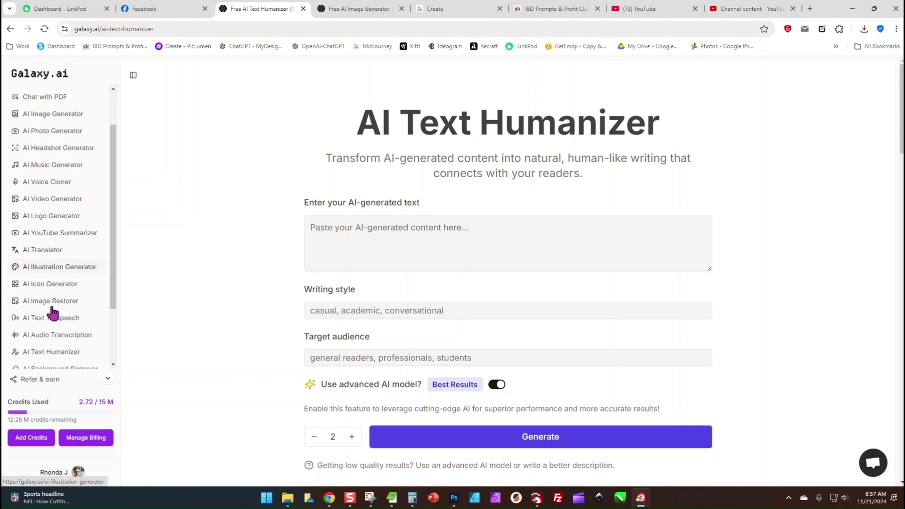
{"action": "scroll", "coordinate": [51, 312], "scroll_direction": "down", "scroll_amount": 2}
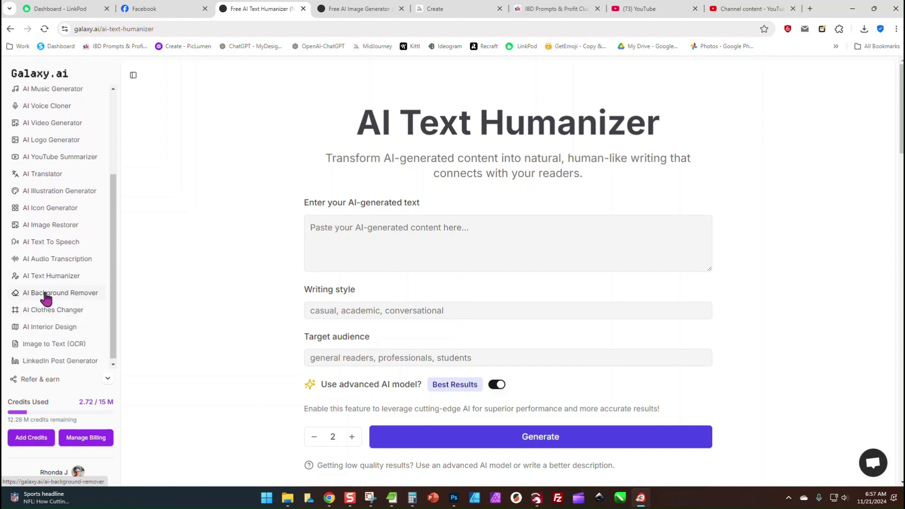
{"action": "left_click", "coordinate": [40, 292]}
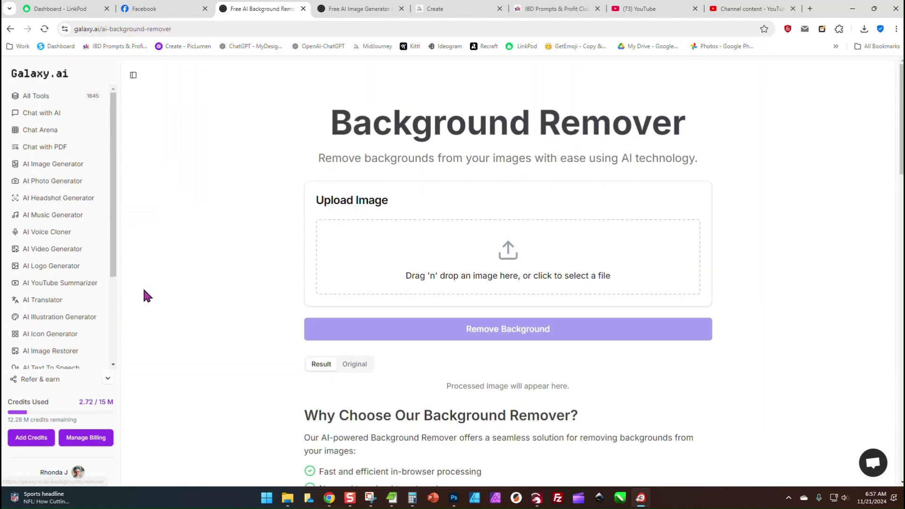
Step: Browse the Sublimation folder for designs and upload the "Every Thanksgiving I Give My Family the Bird" turkey image for background removal
{"action": "left_click", "coordinate": [508, 252]}
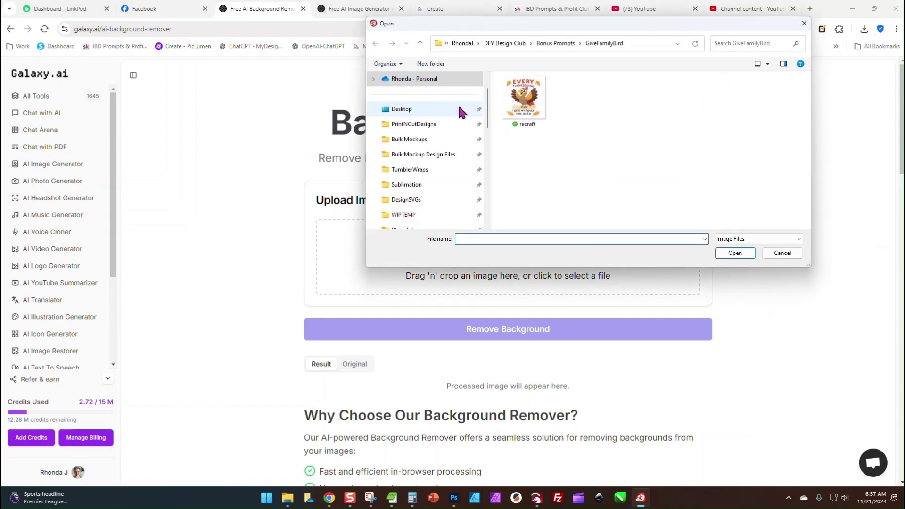
{"action": "left_click", "coordinate": [434, 185]}
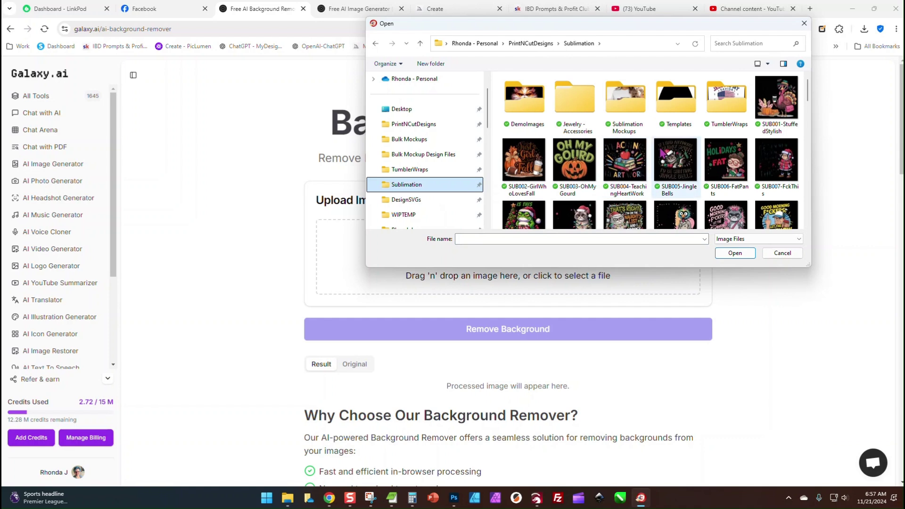
{"action": "scroll", "coordinate": [680, 153], "scroll_direction": "down", "scroll_amount": 10}
{"action": "scroll", "coordinate": [680, 154], "scroll_direction": "down", "scroll_amount": 10}
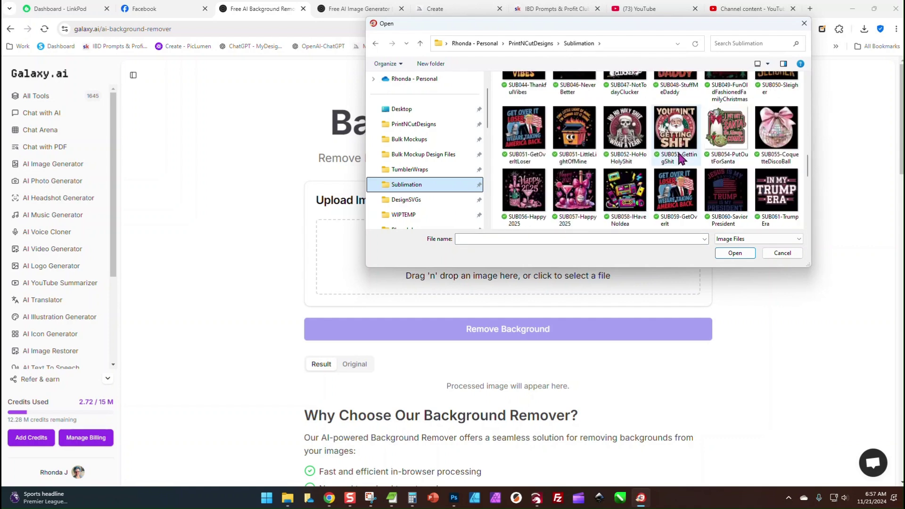
{"action": "double_click", "coordinate": [505, 202]}
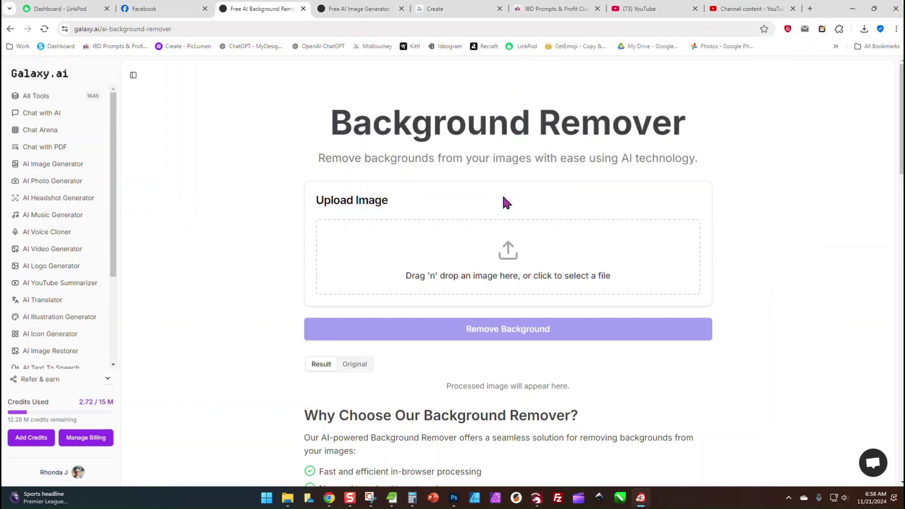
Step: Remove the background from the uploaded turkey design
{"action": "scroll", "coordinate": [562, 314], "scroll_direction": "down", "scroll_amount": 2}
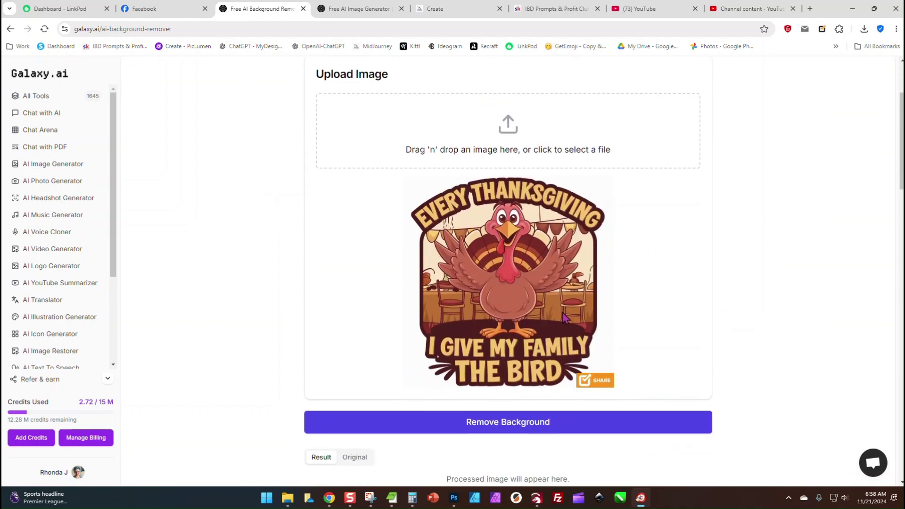
{"action": "left_click", "coordinate": [485, 427]}
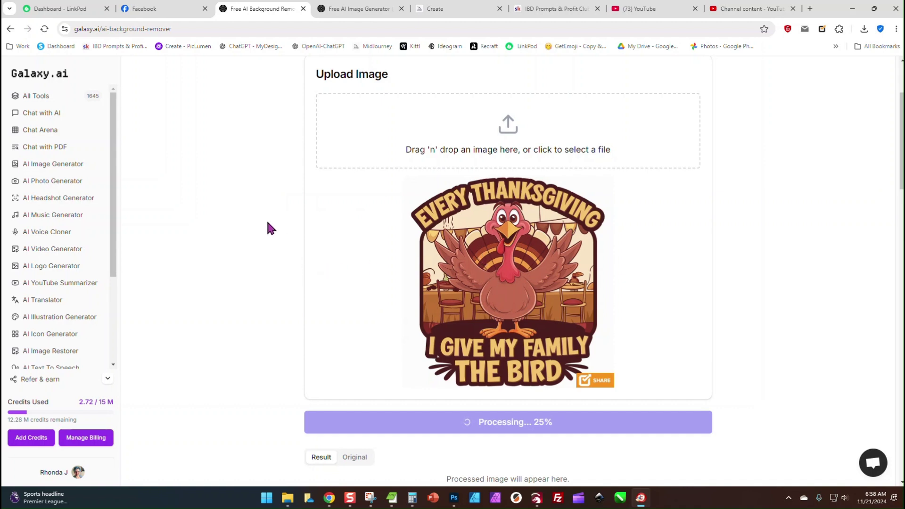
{"action": "scroll", "coordinate": [271, 223], "scroll_direction": "down", "scroll_amount": 3}
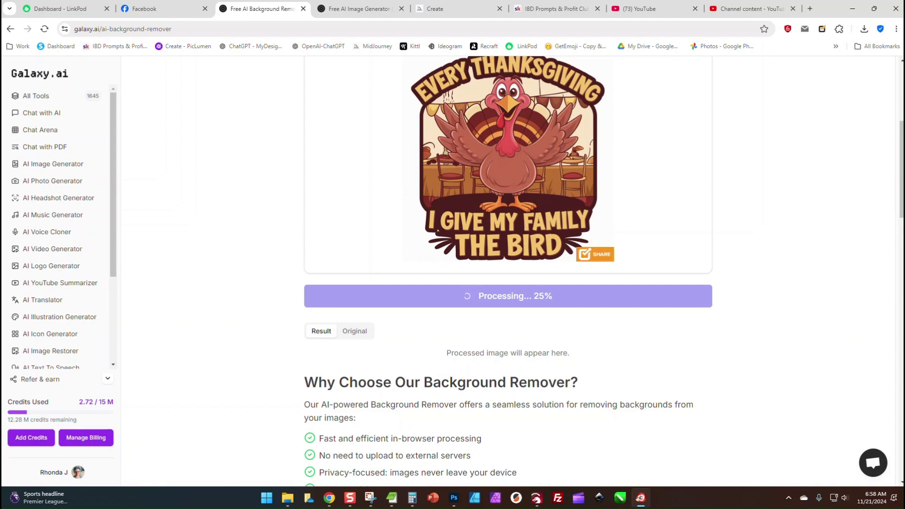
Step: Compare the background-removed turkey design with the uploaded image, checking the interior areas and the edges around the lettering
{"action": "scroll", "coordinate": [702, 285], "scroll_direction": "up", "scroll_amount": 2}
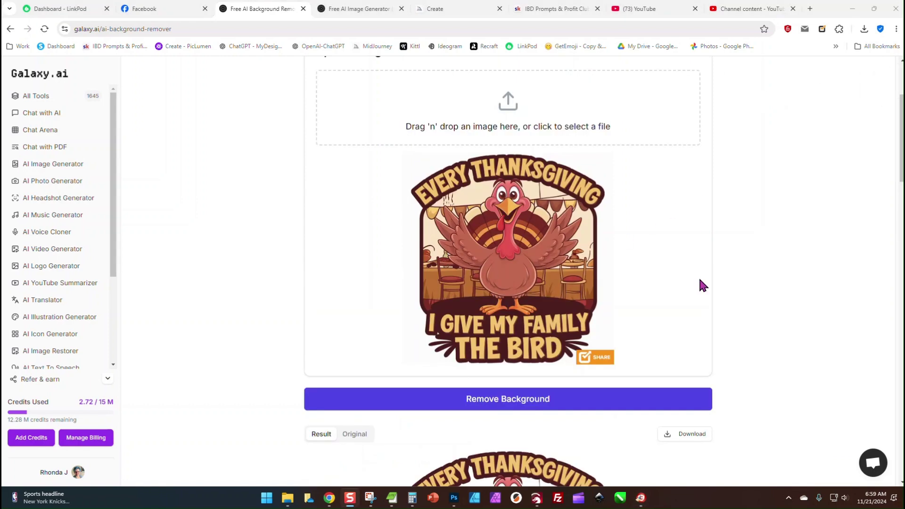
{"action": "scroll", "coordinate": [709, 266], "scroll_direction": "down", "scroll_amount": 5}
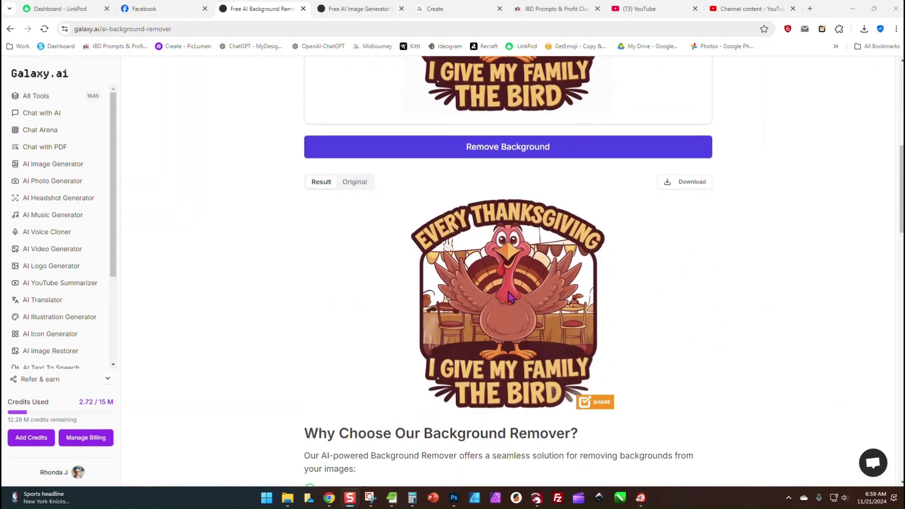
{"action": "scroll", "coordinate": [685, 282], "scroll_direction": "up", "scroll_amount": 4}
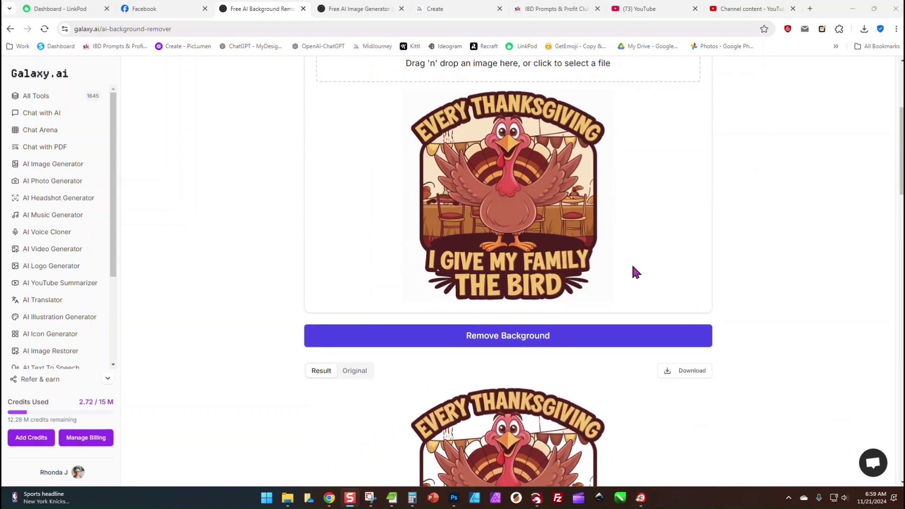
{"action": "scroll", "coordinate": [636, 272], "scroll_direction": "down", "scroll_amount": 3}
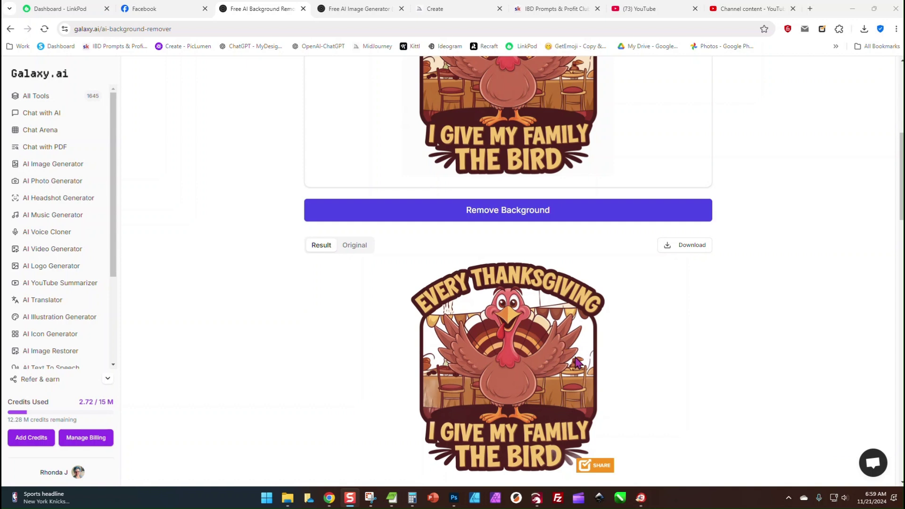
{"action": "scroll", "coordinate": [651, 323], "scroll_direction": "down", "scroll_amount": 1}
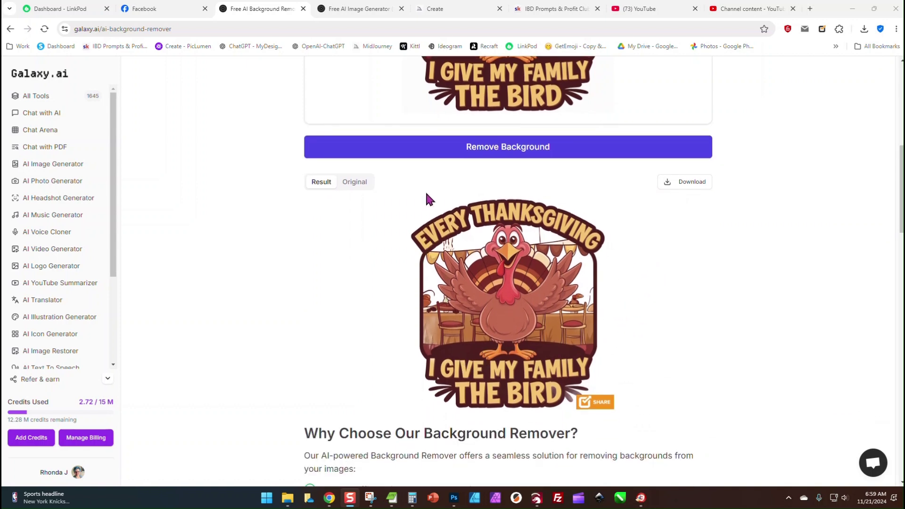
Step: Open the AI Clothes Changer and look over its upload areas and the remaining tools in the tool list
{"action": "scroll", "coordinate": [37, 263], "scroll_direction": "down", "scroll_amount": 5}
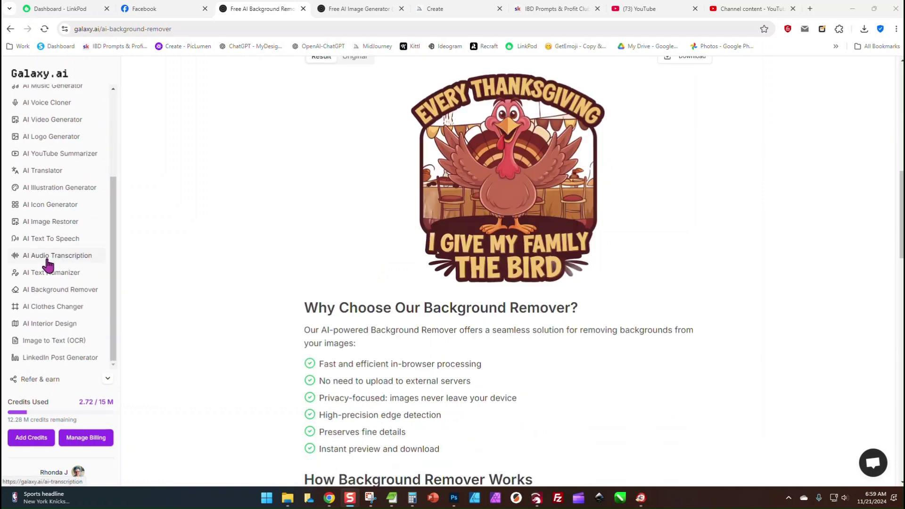
{"action": "left_click", "coordinate": [54, 307]}
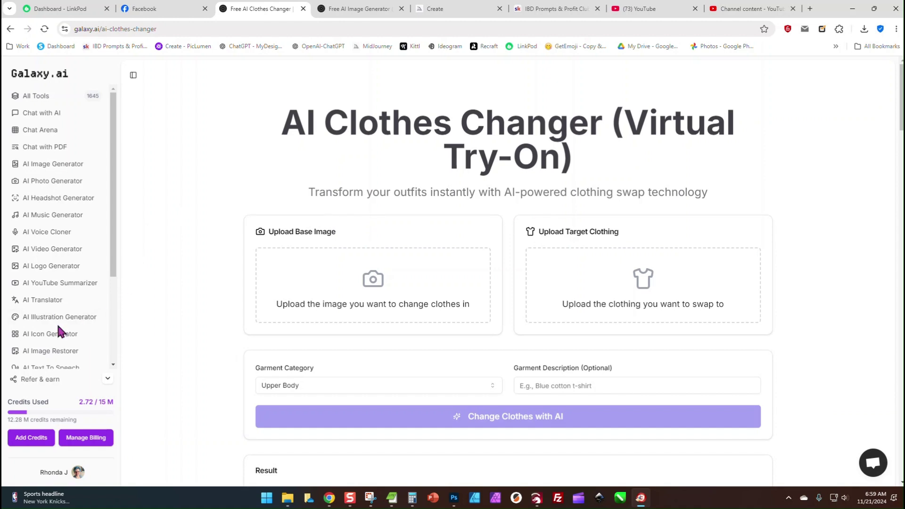
{"action": "scroll", "coordinate": [58, 326], "scroll_direction": "down", "scroll_amount": 4}
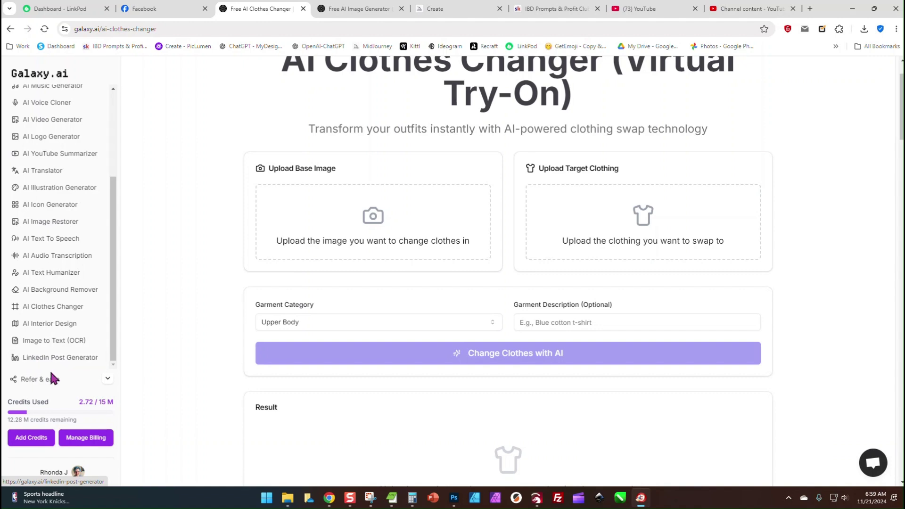
Step: Open the full tool list and launch the AI Object Remover from it
{"action": "scroll", "coordinate": [64, 132], "scroll_direction": "up", "scroll_amount": 3}
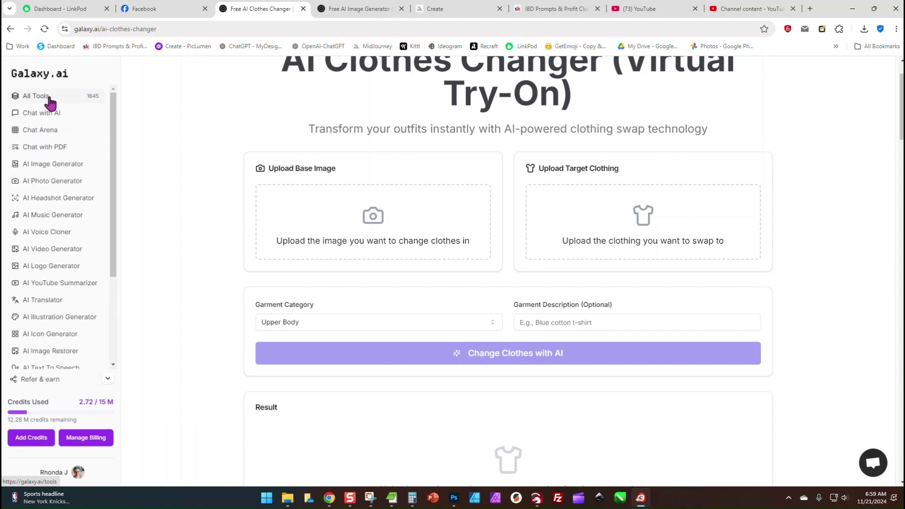
{"action": "left_click", "coordinate": [51, 100]}
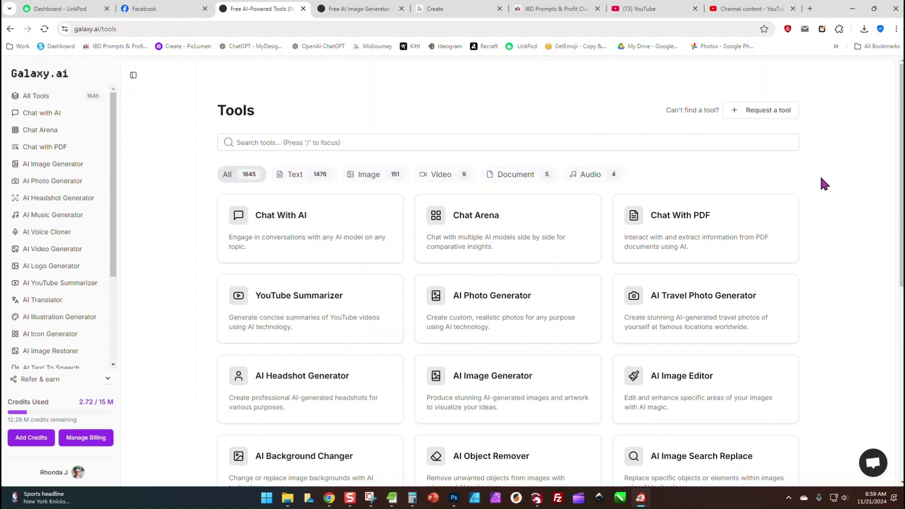
{"action": "scroll", "coordinate": [803, 186], "scroll_direction": "down", "scroll_amount": 5}
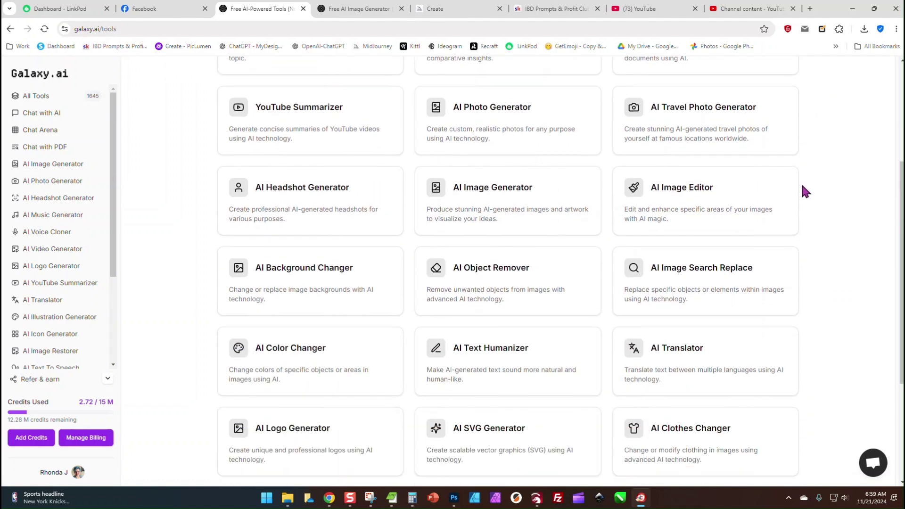
{"action": "scroll", "coordinate": [804, 190], "scroll_direction": "down", "scroll_amount": 1}
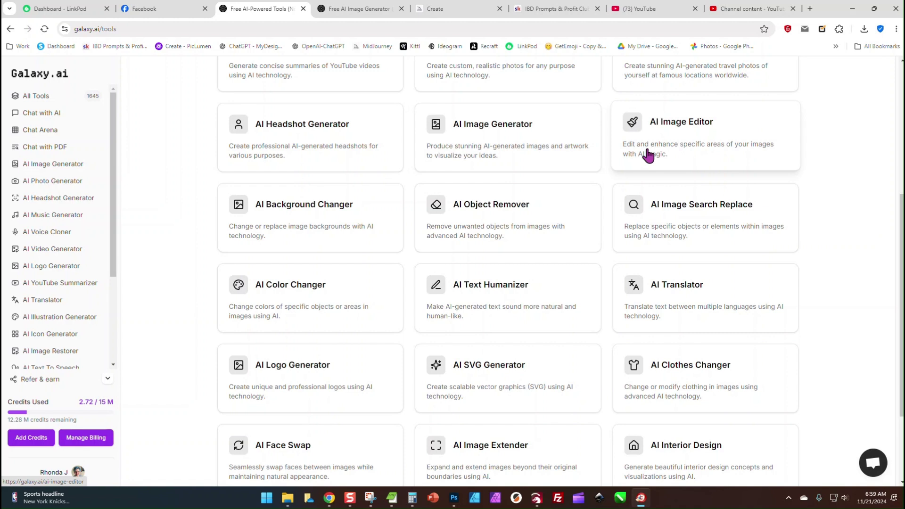
{"action": "left_click", "coordinate": [508, 220]}
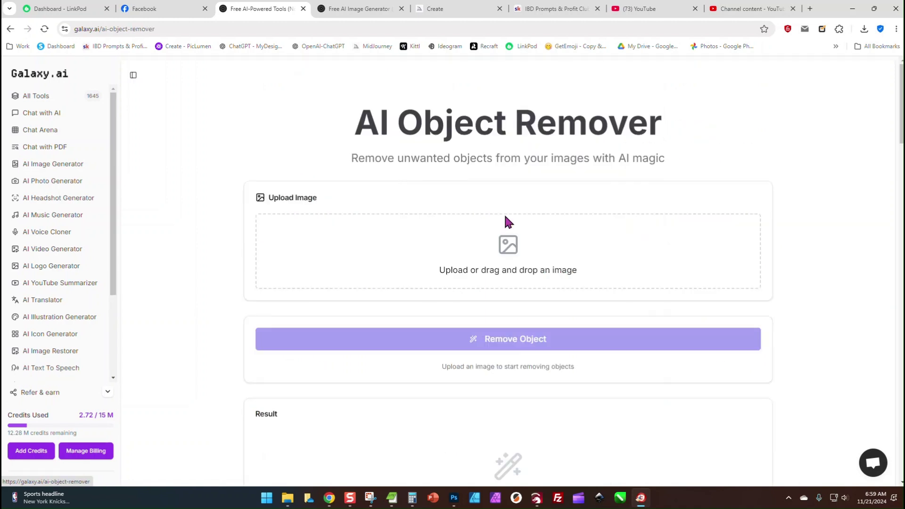
Step: Upload the SUB086-FamilyBird turkey design from the Sublimation folder to the AI Object Remover
{"action": "left_click", "coordinate": [508, 247]}
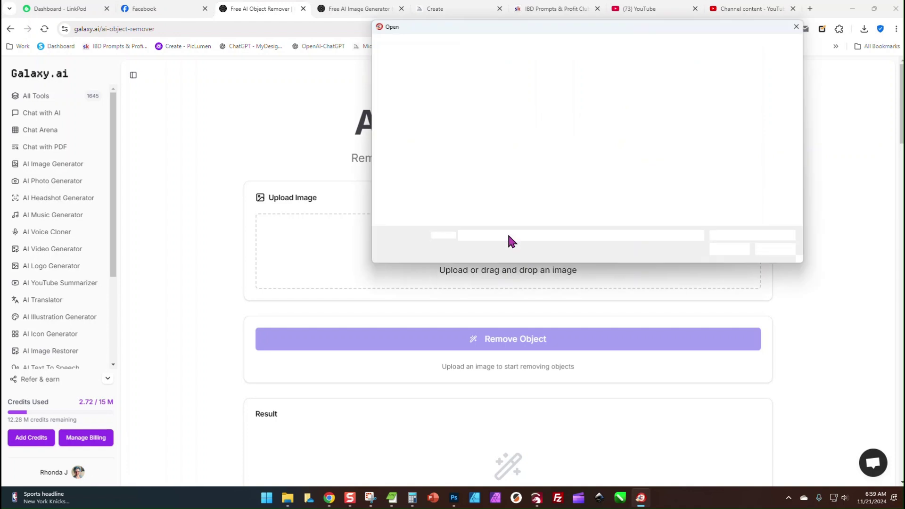
{"action": "left_click_drag", "start_coordinate": [805, 87], "coordinate": [809, 220]}
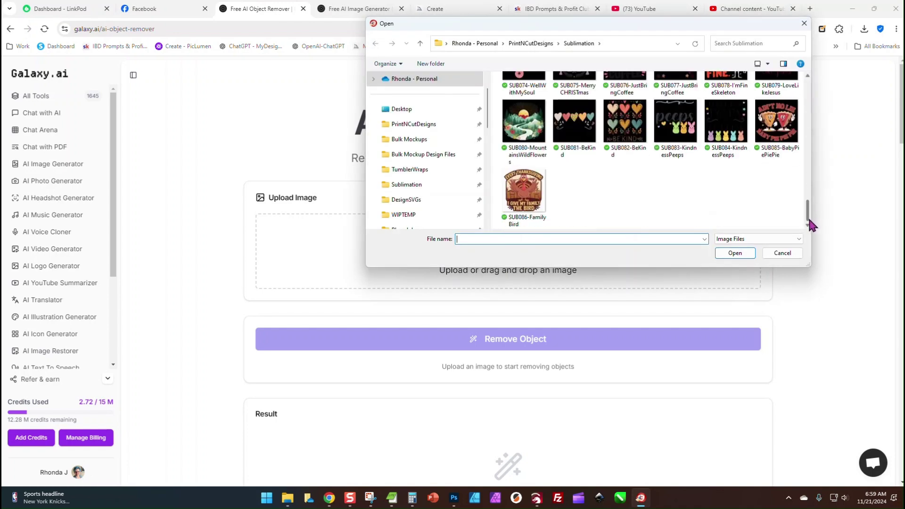
{"action": "left_click", "coordinate": [523, 193]}
{"action": "left_click", "coordinate": [734, 252]}
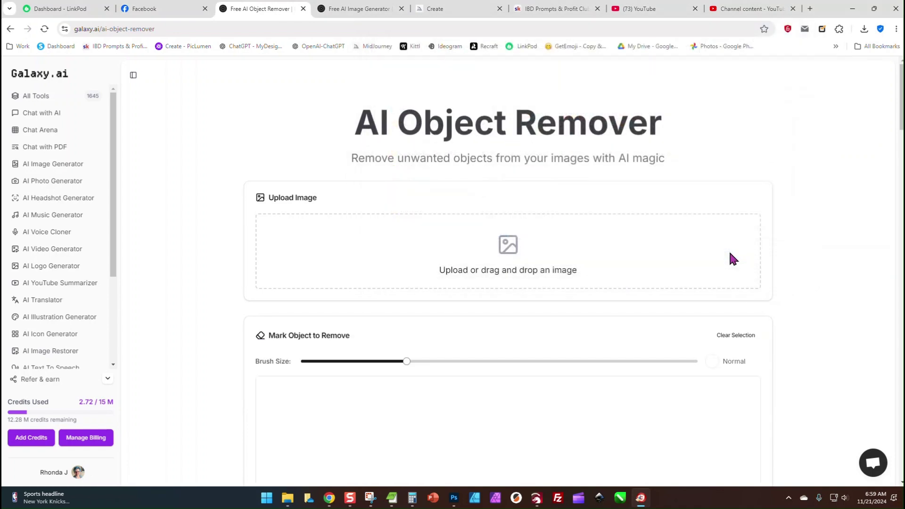
Step: Mark the drip marks under "EVERY" and the stray lines under "THANKSGIVING" in the turkey design, and run the object removal
{"action": "scroll", "coordinate": [226, 222], "scroll_direction": "down", "scroll_amount": 3}
{"action": "scroll", "coordinate": [226, 226], "scroll_direction": "down", "scroll_amount": 3}
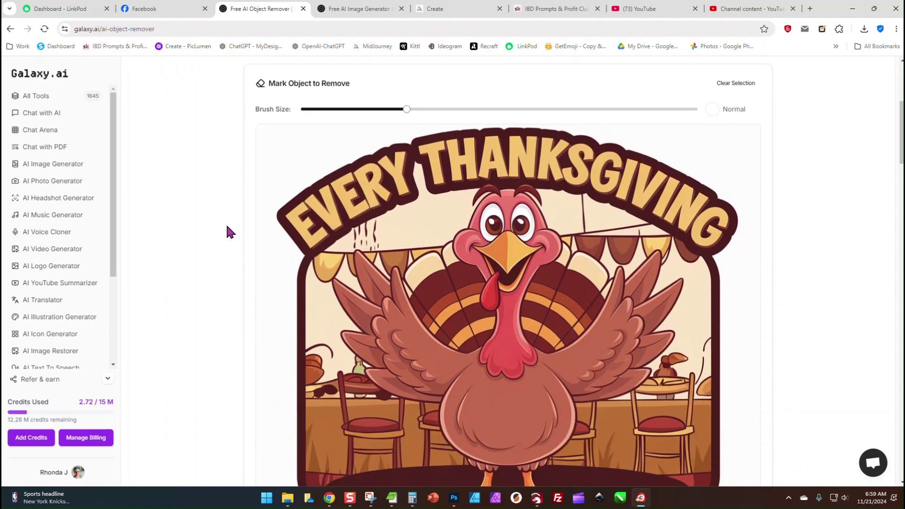
{"action": "scroll", "coordinate": [796, 179], "scroll_direction": "up", "scroll_amount": 1}
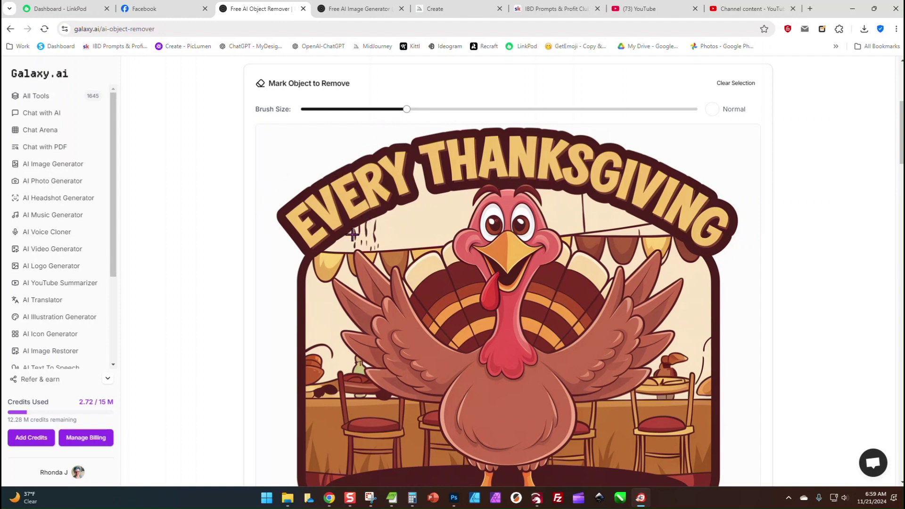
{"action": "mouse_move", "coordinate": [353, 234]}
{"action": "left_mouse_down"}
{"action": "mouse_move", "coordinate": [372, 228]}
{"action": "mouse_move", "coordinate": [371, 242]}
{"action": "mouse_move", "coordinate": [354, 243]}
{"action": "left_mouse_up"}
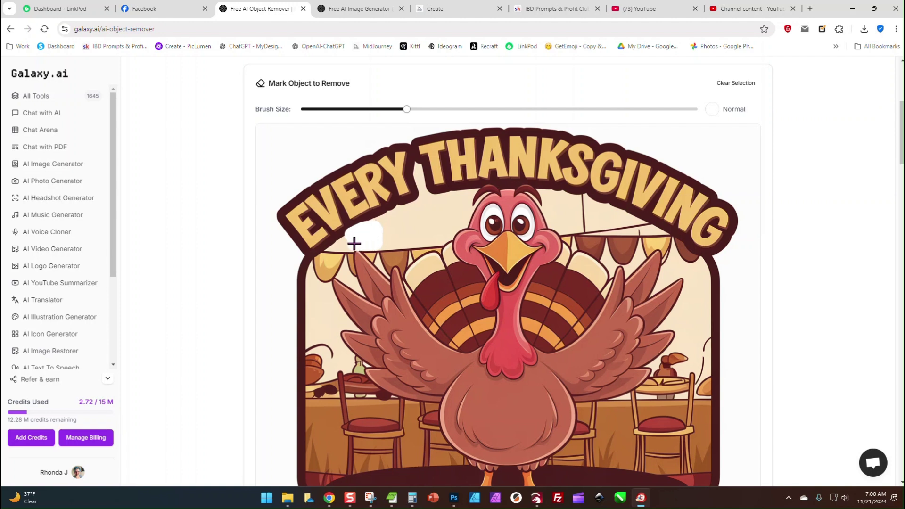
{"action": "left_click", "coordinate": [377, 227]}
{"action": "mouse_move", "coordinate": [580, 197]}
{"action": "left_mouse_down"}
{"action": "mouse_move", "coordinate": [581, 229]}
{"action": "mouse_move", "coordinate": [635, 227]}
{"action": "left_mouse_up"}
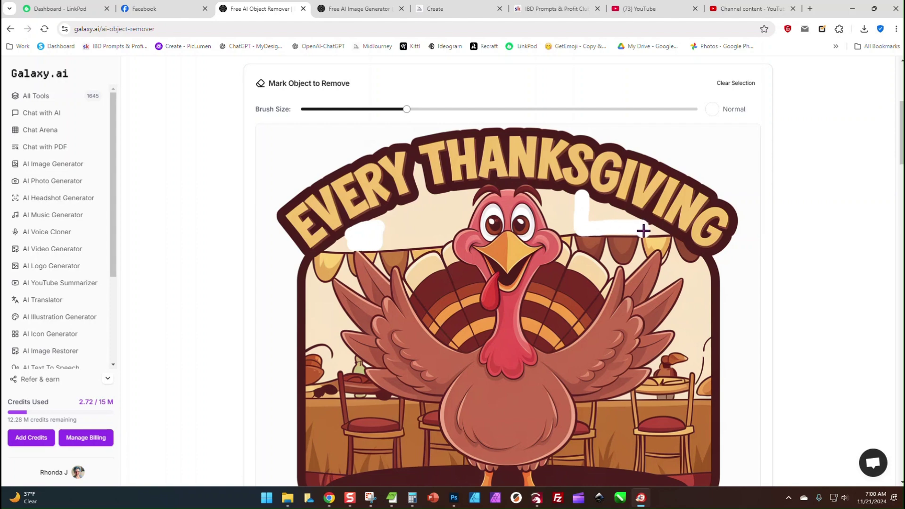
{"action": "scroll", "coordinate": [741, 311], "scroll_direction": "down", "scroll_amount": 5}
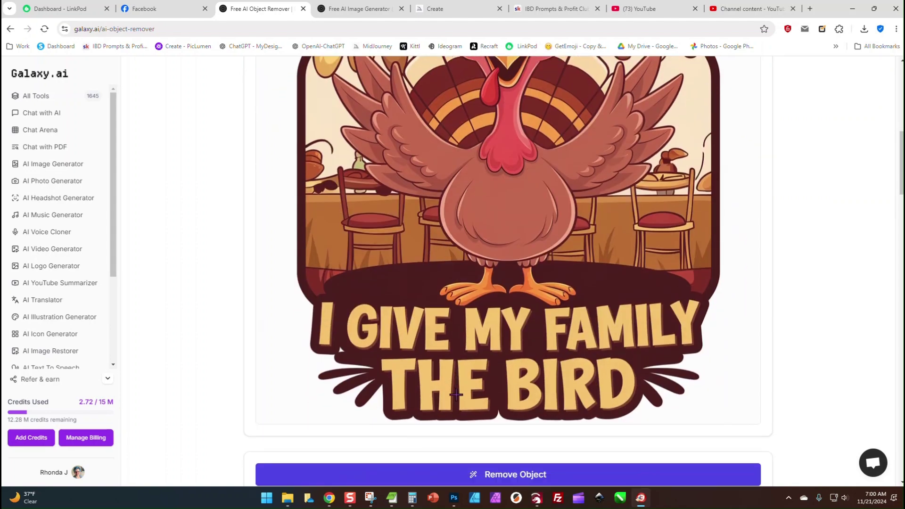
{"action": "left_click", "coordinate": [471, 427]}
Step: Compare the object removal result with the original turkey design across its full width, and look over the example removals
{"action": "scroll", "coordinate": [214, 243], "scroll_direction": "up", "scroll_amount": 4}
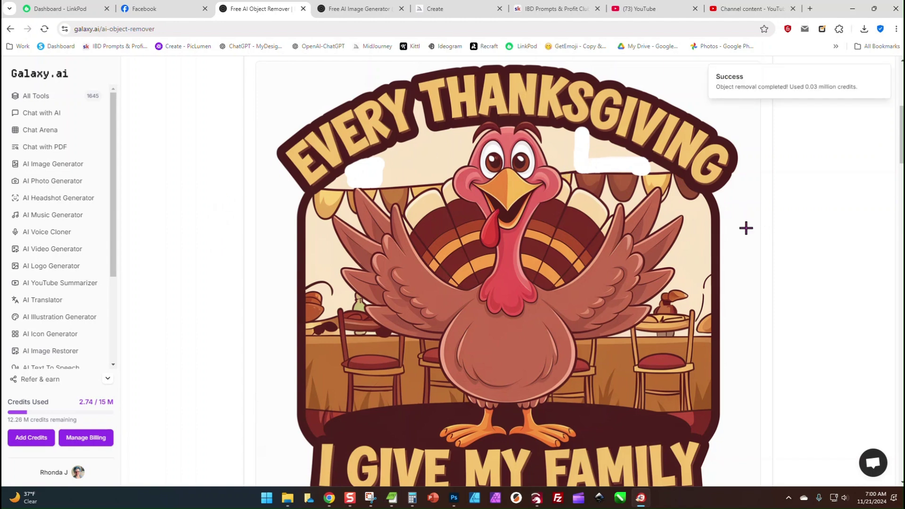
{"action": "scroll", "coordinate": [742, 227], "scroll_direction": "down", "scroll_amount": 12}
{"action": "scroll", "coordinate": [711, 267], "scroll_direction": "down", "scroll_amount": 1}
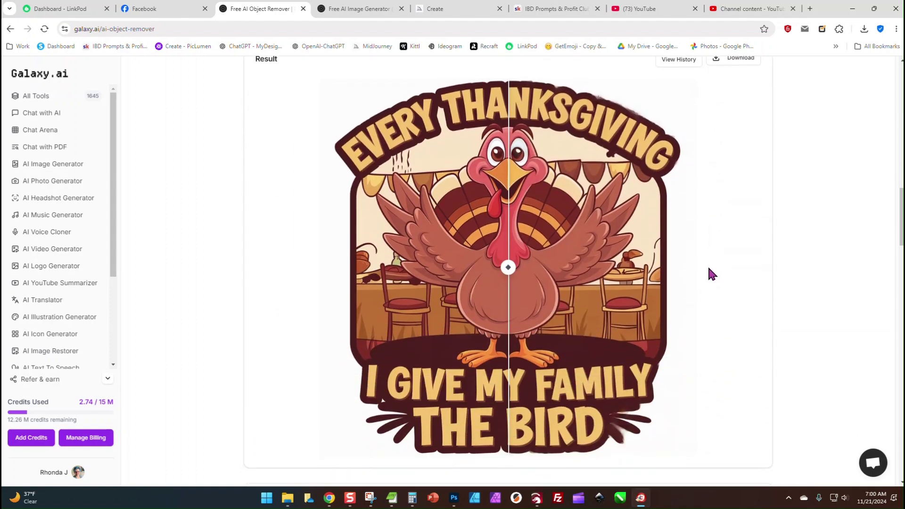
{"action": "left_click_drag", "start_coordinate": [507, 188], "coordinate": [260, 217]}
{"action": "left_click_drag", "start_coordinate": [324, 205], "coordinate": [358, 188]}
{"action": "left_click_drag", "start_coordinate": [306, 165], "coordinate": [758, 188]}
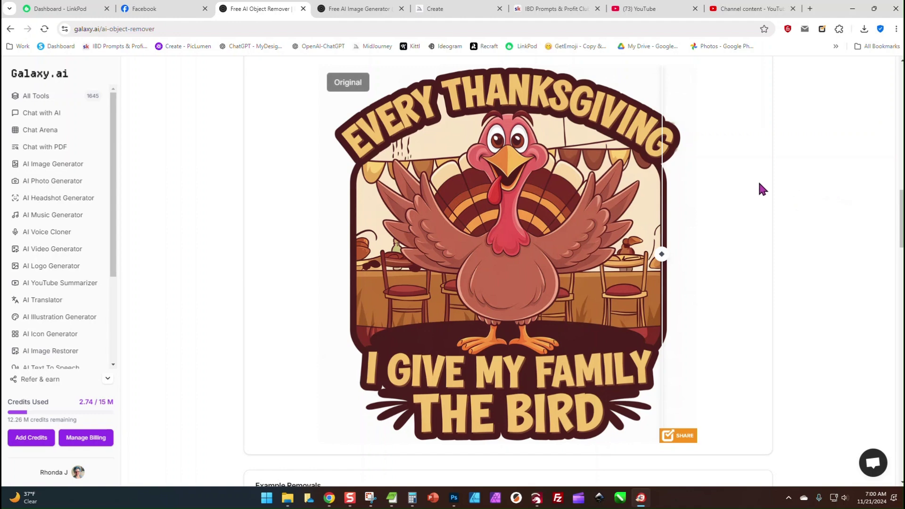
{"action": "scroll", "coordinate": [749, 226], "scroll_direction": "down", "scroll_amount": 4}
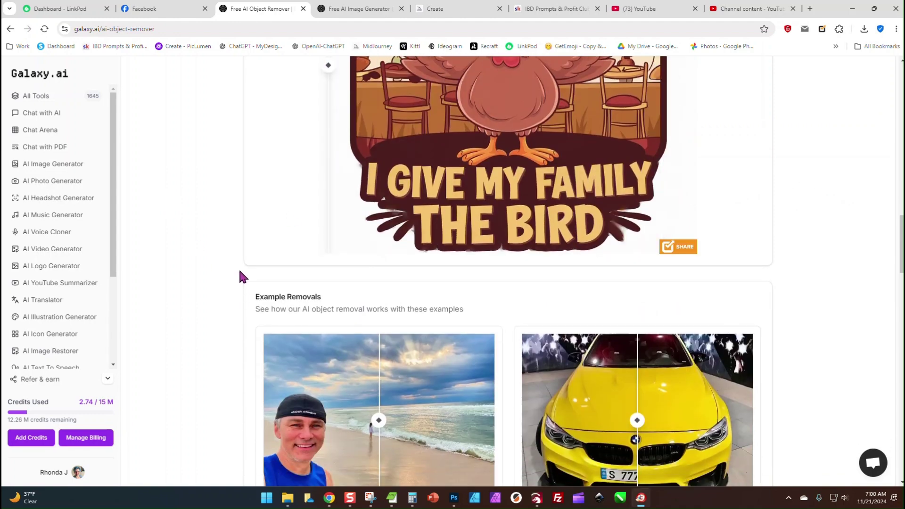
{"action": "scroll", "coordinate": [255, 278], "scroll_direction": "down", "scroll_amount": 3}
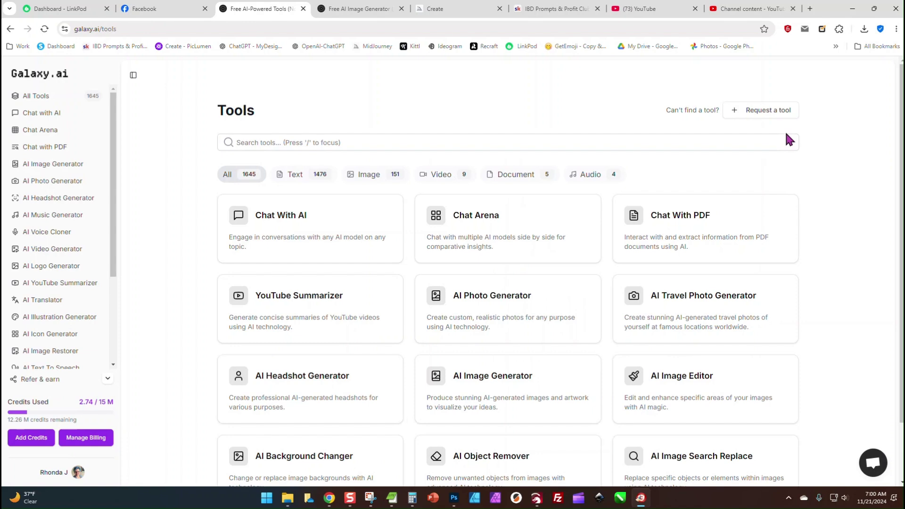
Step: Look through the full tool list down to the sticker tools and open the AI Sticker Maker
{"action": "scroll", "coordinate": [573, 212], "scroll_direction": "down", "scroll_amount": 6}
{"action": "scroll", "coordinate": [599, 207], "scroll_direction": "down", "scroll_amount": 1}
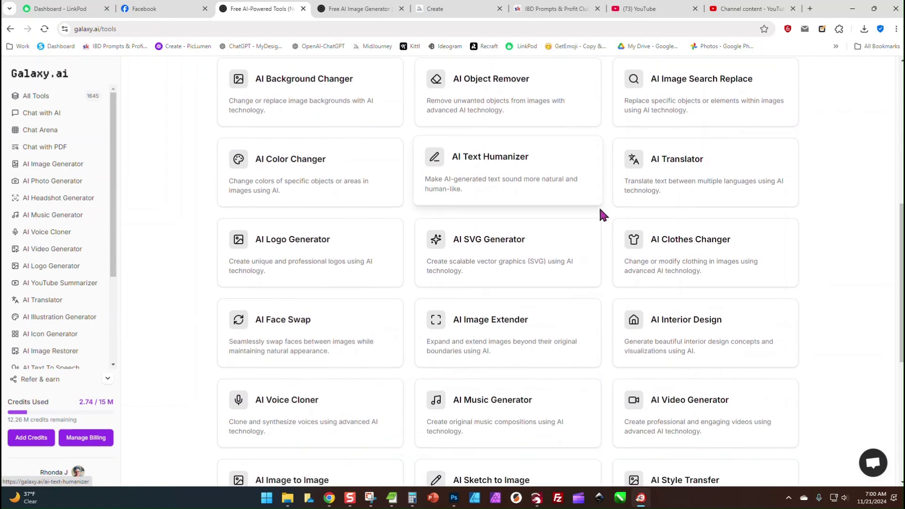
{"action": "scroll", "coordinate": [606, 188], "scroll_direction": "up", "scroll_amount": 2}
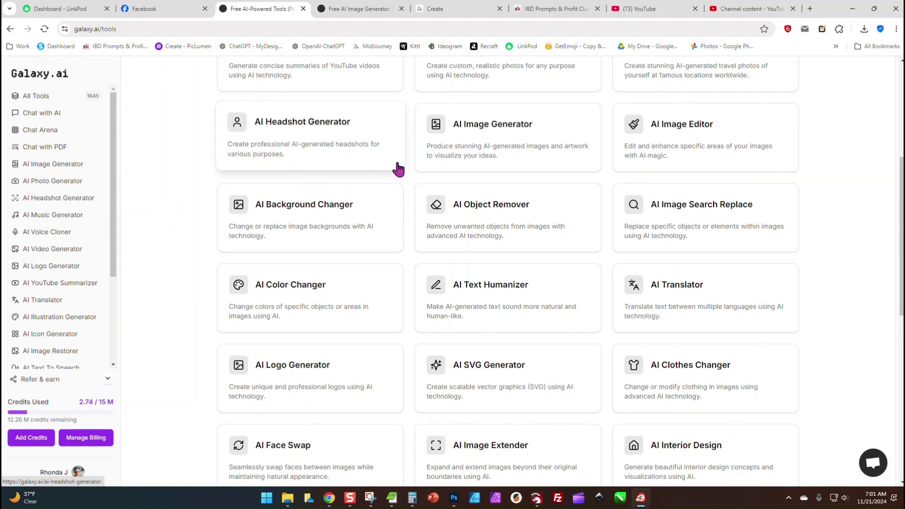
{"action": "scroll", "coordinate": [401, 169], "scroll_direction": "down", "scroll_amount": 5}
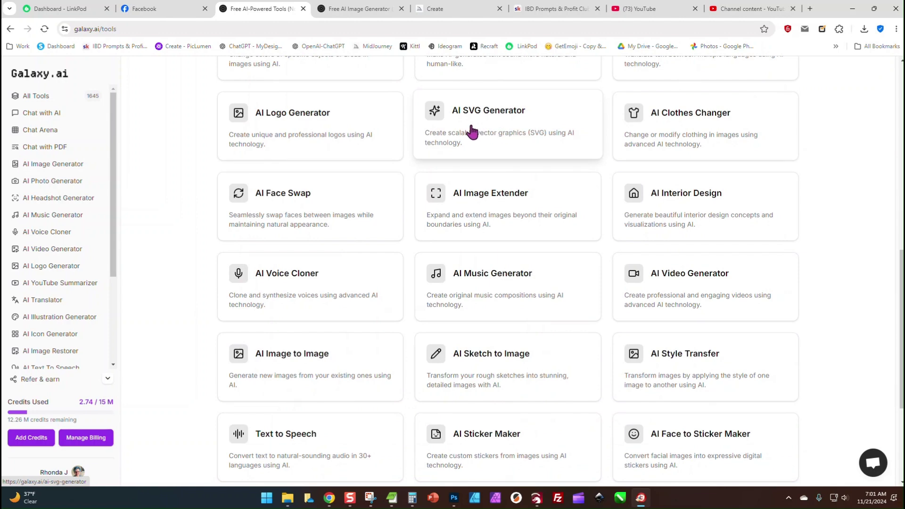
{"action": "scroll", "coordinate": [383, 217], "scroll_direction": "down", "scroll_amount": 1}
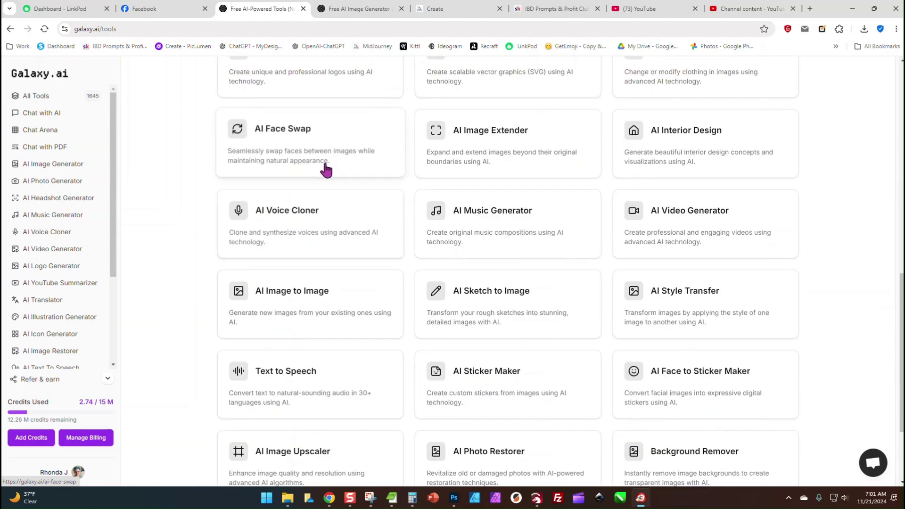
{"action": "scroll", "coordinate": [597, 215], "scroll_direction": "down", "scroll_amount": 3}
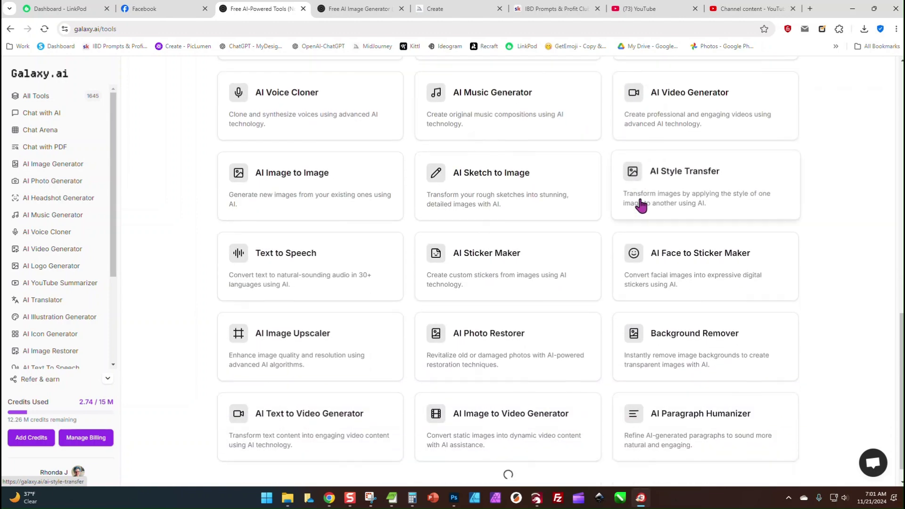
{"action": "scroll", "coordinate": [735, 212], "scroll_direction": "down", "scroll_amount": 1}
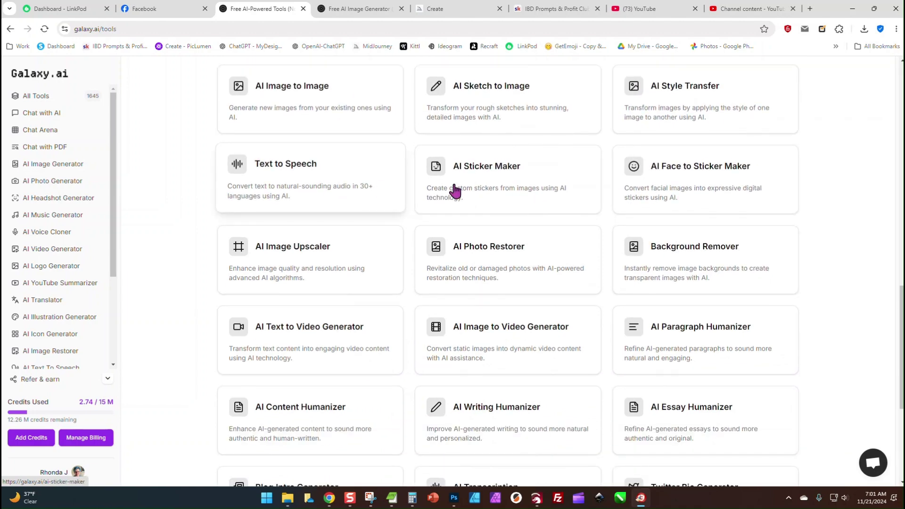
{"action": "left_click", "coordinate": [513, 187]}
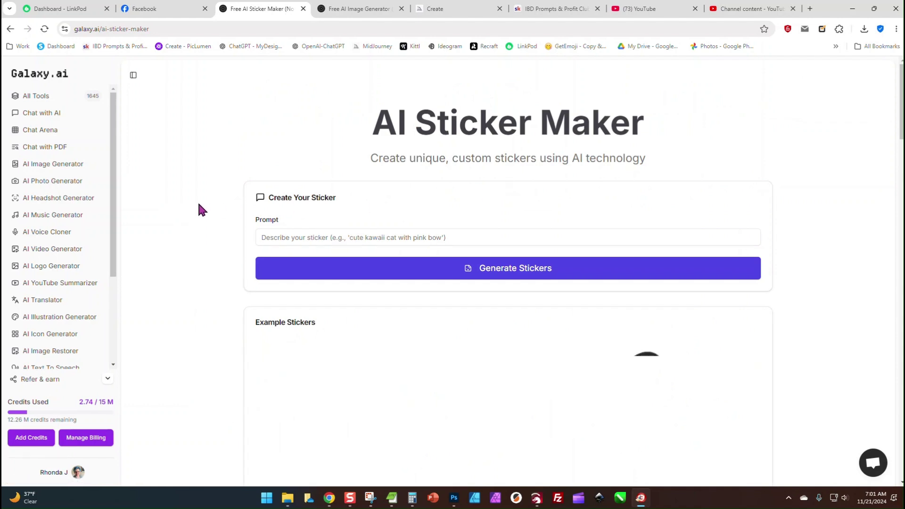
Step: Generate stickers from the prompt "cute kawaii frog on a lily pad" and look over the results
{"action": "scroll", "coordinate": [196, 207], "scroll_direction": "down", "scroll_amount": 1}
{"action": "left_click", "coordinate": [371, 171]}
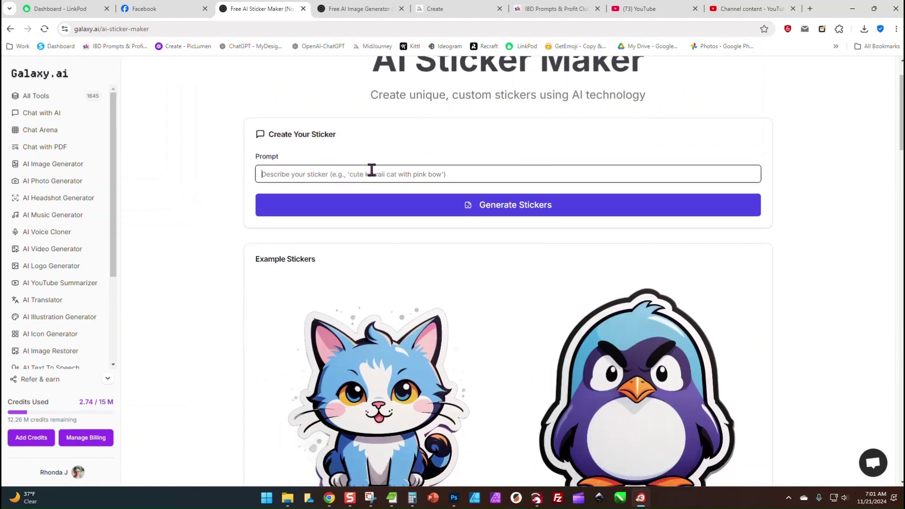
{"action": "type", "text": "cute kaw"}
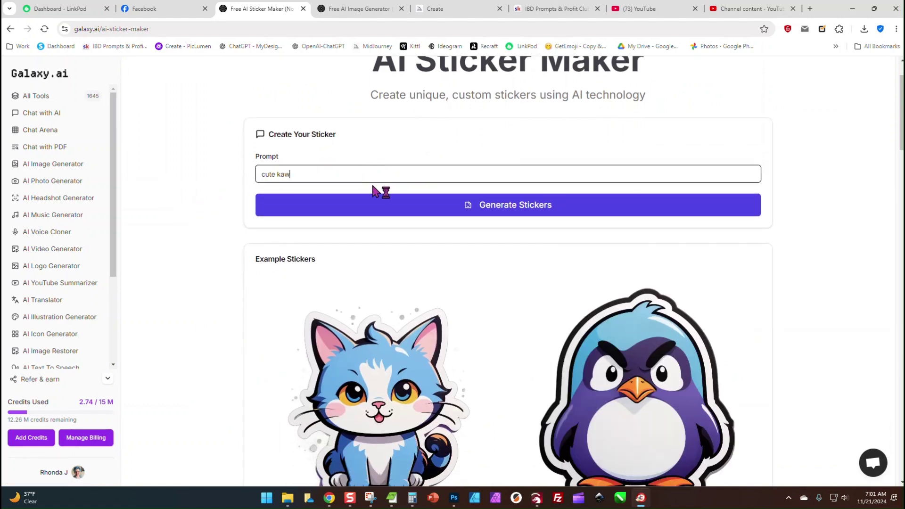
{"action": "type", "text": "aii frog on a lily pad"}
{"action": "left_click", "coordinate": [425, 206]}
{"action": "scroll", "coordinate": [862, 191], "scroll_direction": "down", "scroll_amount": 1}
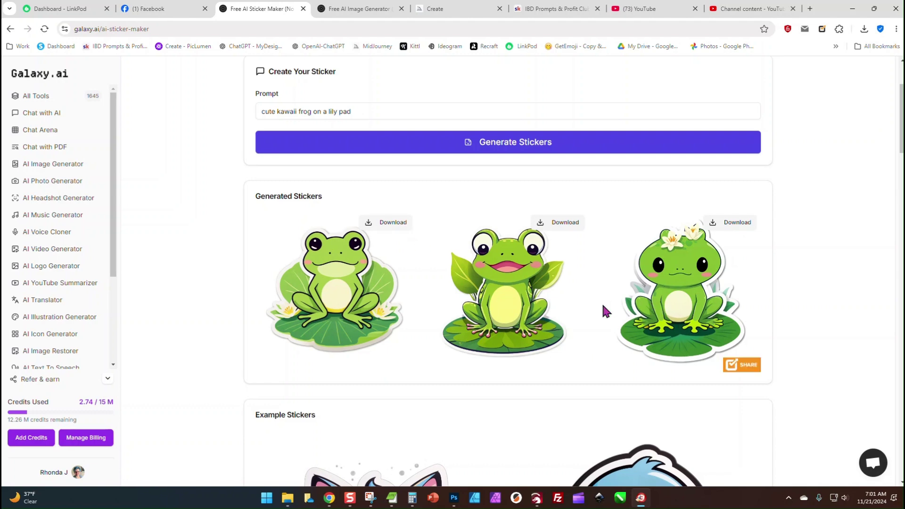
{"action": "scroll", "coordinate": [219, 245], "scroll_direction": "down", "scroll_amount": 2}
{"action": "scroll", "coordinate": [225, 250], "scroll_direction": "up", "scroll_amount": 4}
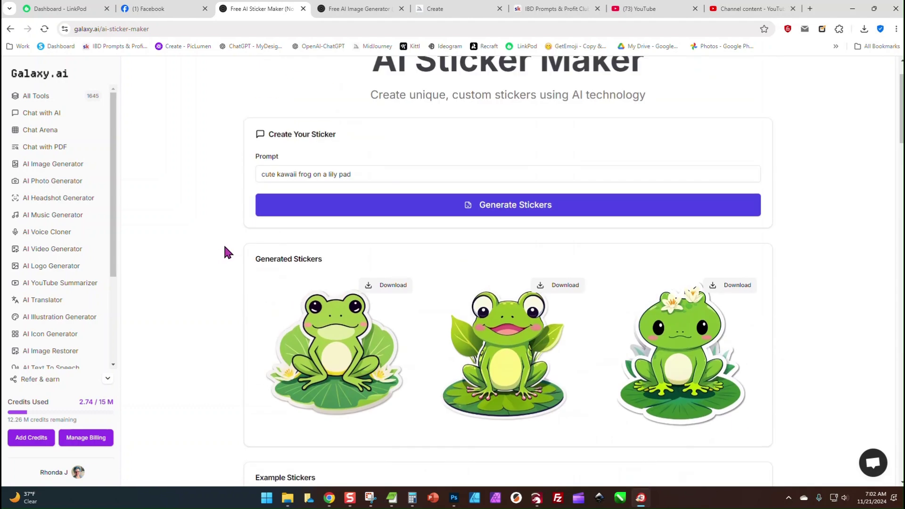
Step: Return to the full tool list and examine the image, video, humanizer and social media copy tools
{"action": "left_click", "coordinate": [31, 95]}
{"action": "scroll", "coordinate": [829, 221], "scroll_direction": "down", "scroll_amount": 12}
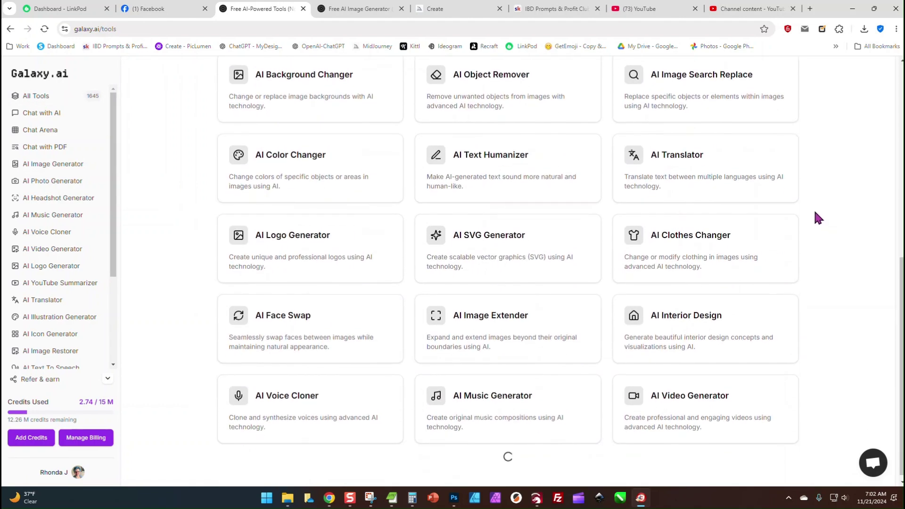
{"action": "scroll", "coordinate": [194, 247], "scroll_direction": "down", "scroll_amount": 2}
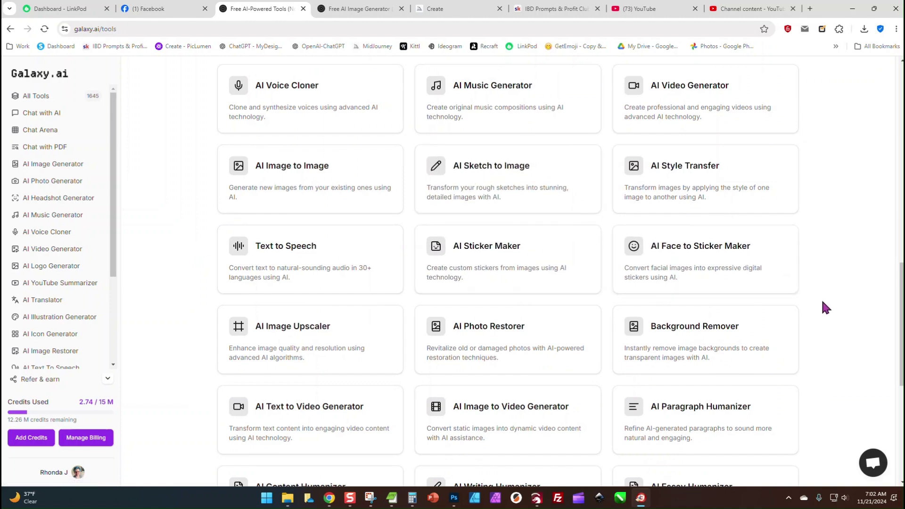
{"action": "scroll", "coordinate": [817, 301], "scroll_direction": "down", "scroll_amount": 1}
{"action": "scroll", "coordinate": [814, 301], "scroll_direction": "down", "scroll_amount": 3}
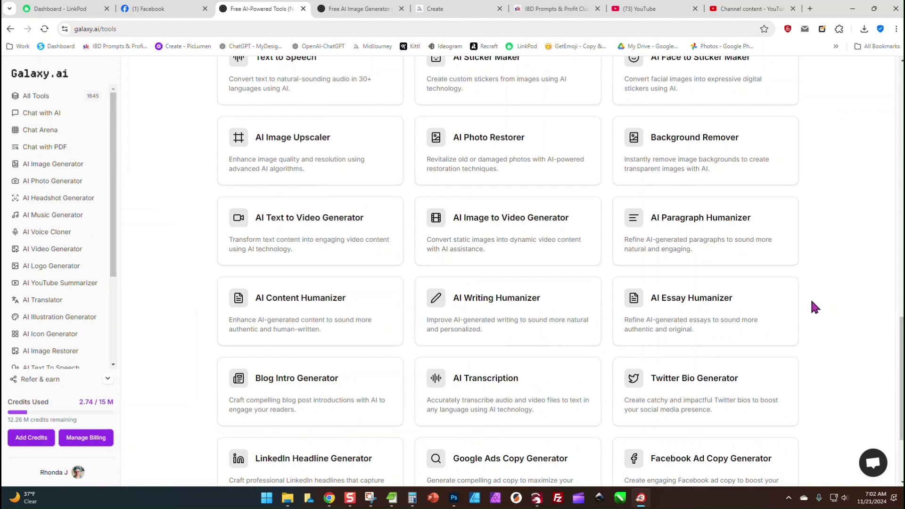
Step: Open the AI chat and switch its model to GPT 4o
{"action": "left_click", "coordinate": [42, 113]}
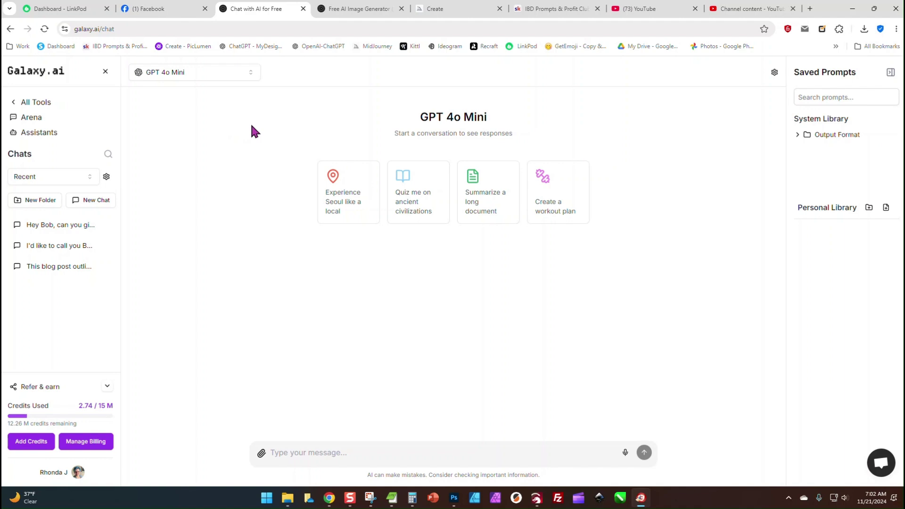
{"action": "left_click", "coordinate": [194, 75]}
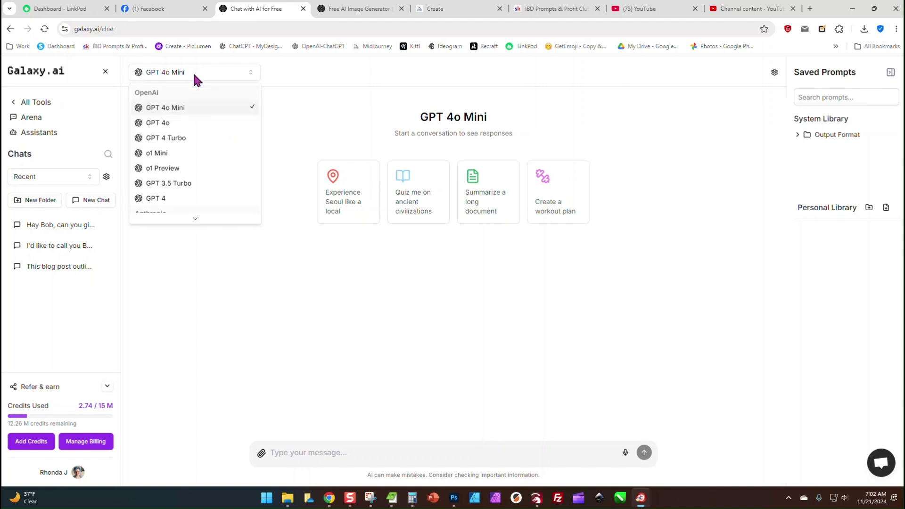
{"action": "left_click", "coordinate": [200, 121]}
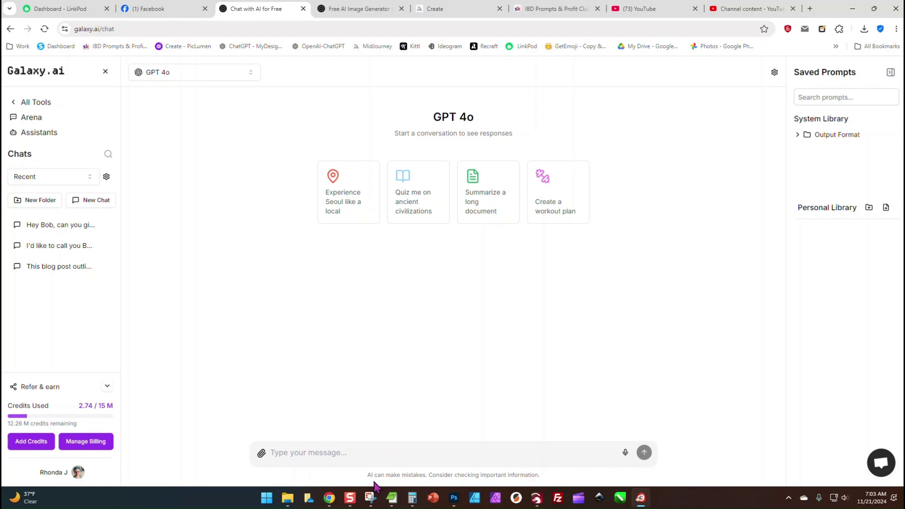
Step: Check the purchase terms for additional credits and leave without buying any
{"action": "left_click", "coordinate": [22, 447]}
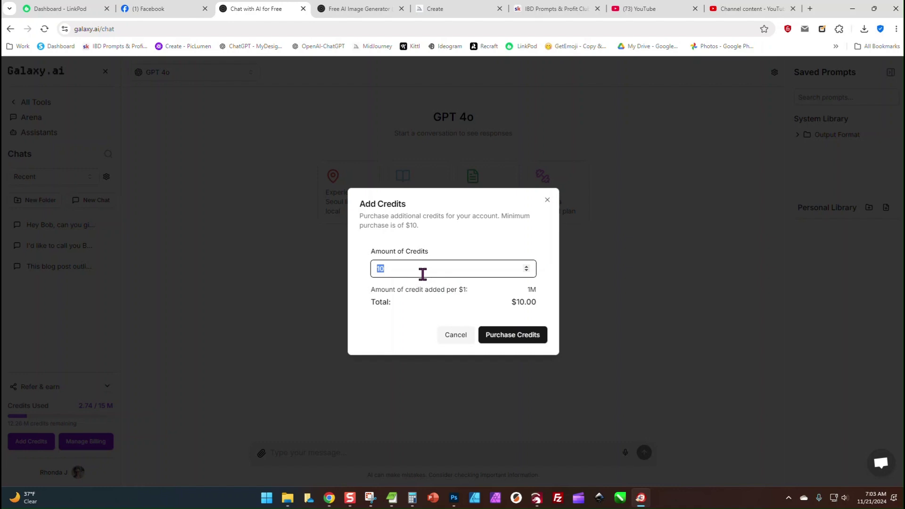
{"action": "left_click", "coordinate": [424, 277]}
{"action": "left_click", "coordinate": [455, 335]}
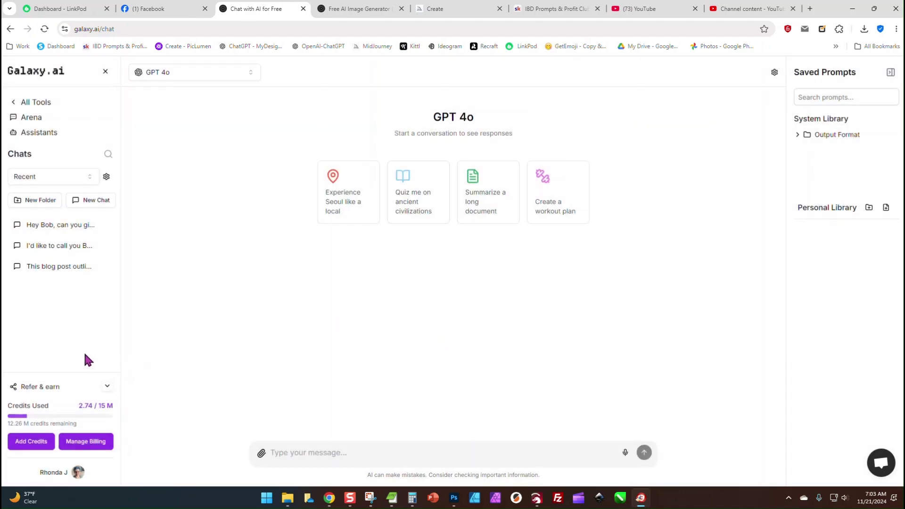